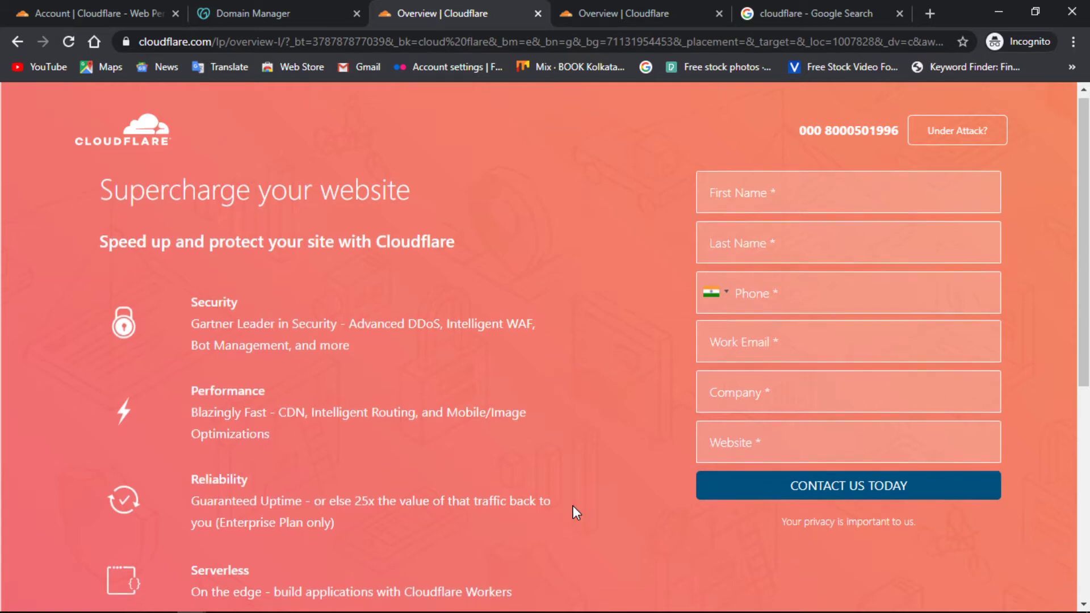
# Open the main Cloudflare website from the Google search results for cloudflare in a new browser tab and switch to it.
pyautogui.scroll(-3, 573, 507)
pyautogui.scroll(3, 572, 507)
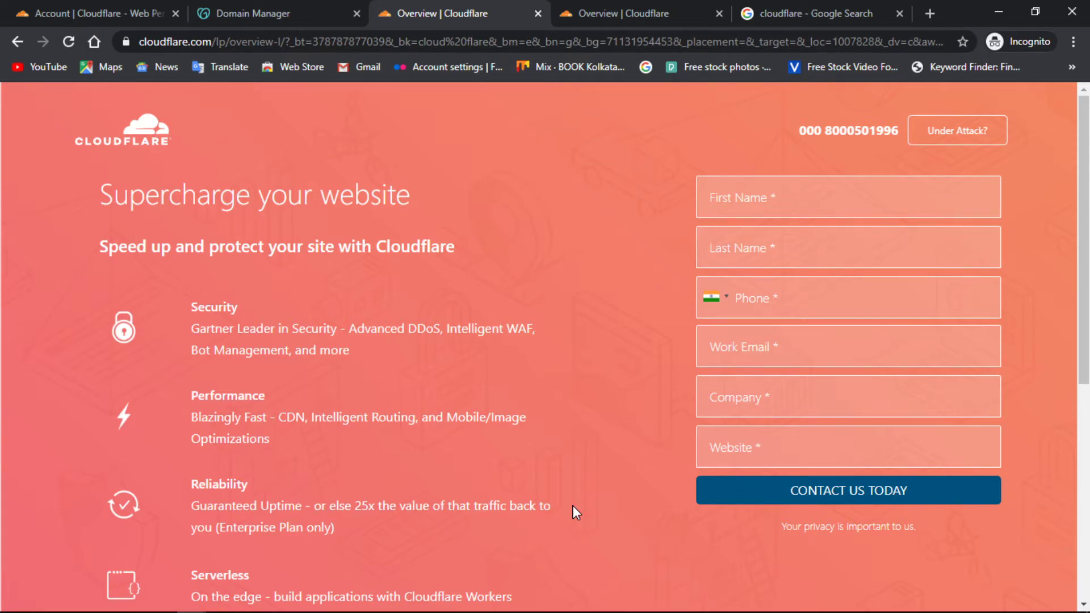
pyautogui.click(814, 13)
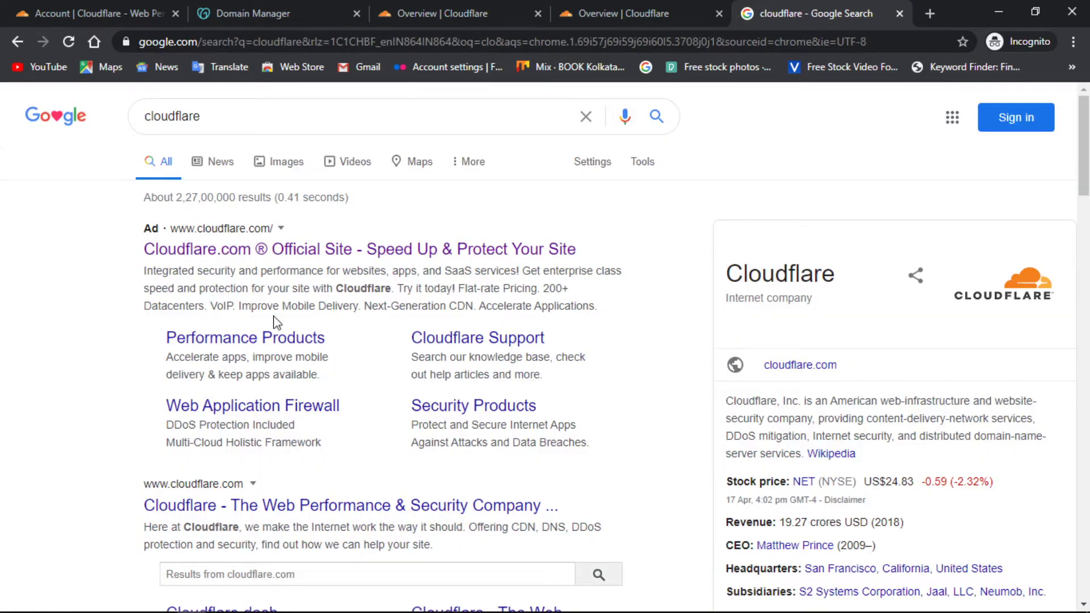
pyautogui.rightClick(299, 505)
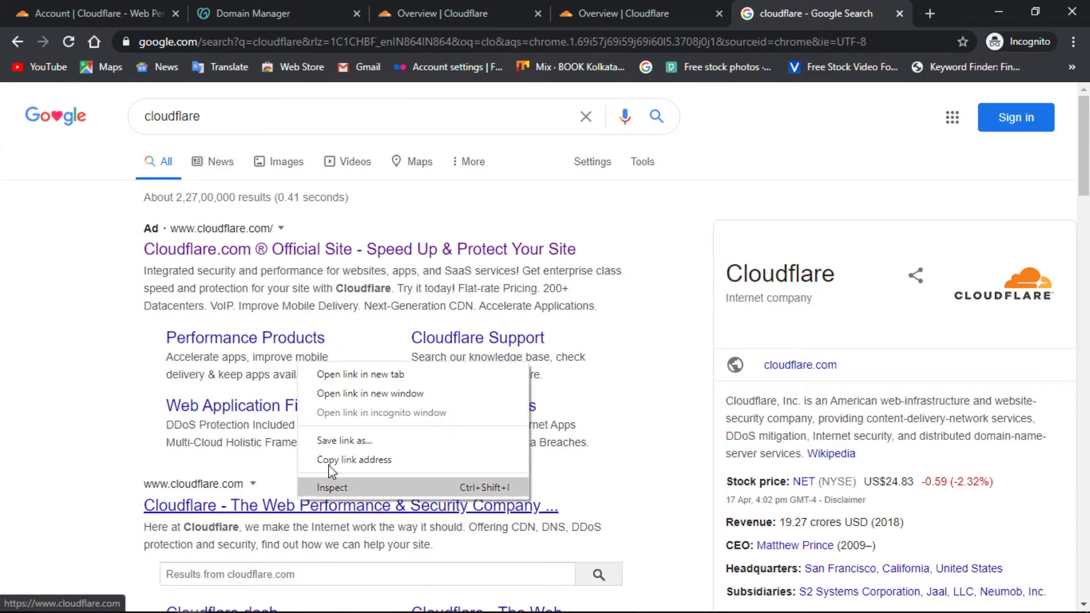
pyautogui.click(388, 375)
pyautogui.click(815, 2)
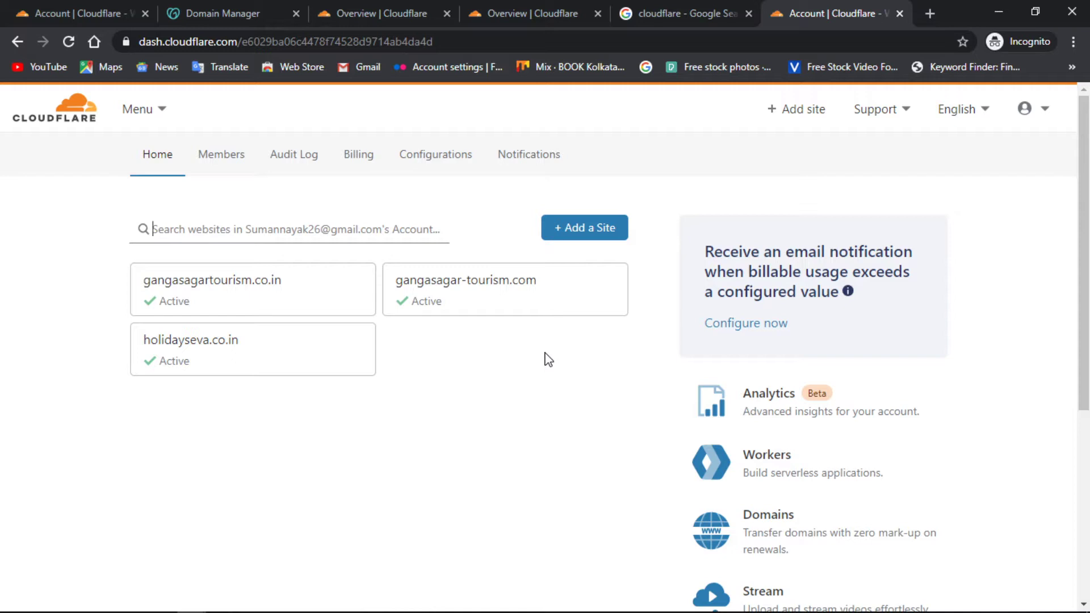
# Add holidayseva.com as a new site in the Cloudflare account.
pyautogui.click(585, 230)
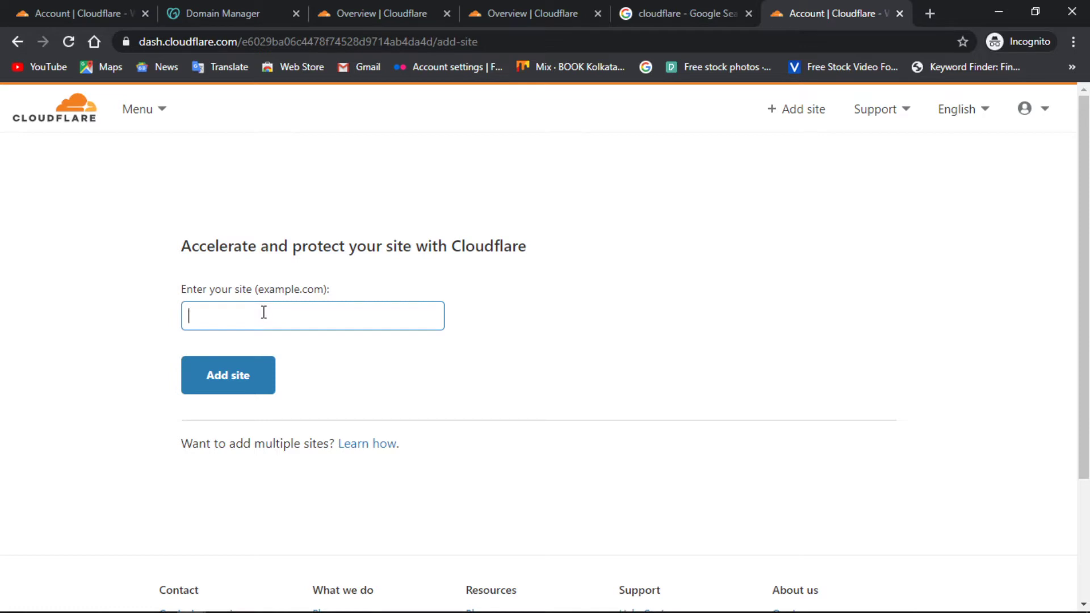
pyautogui.write('holidayseva.com')
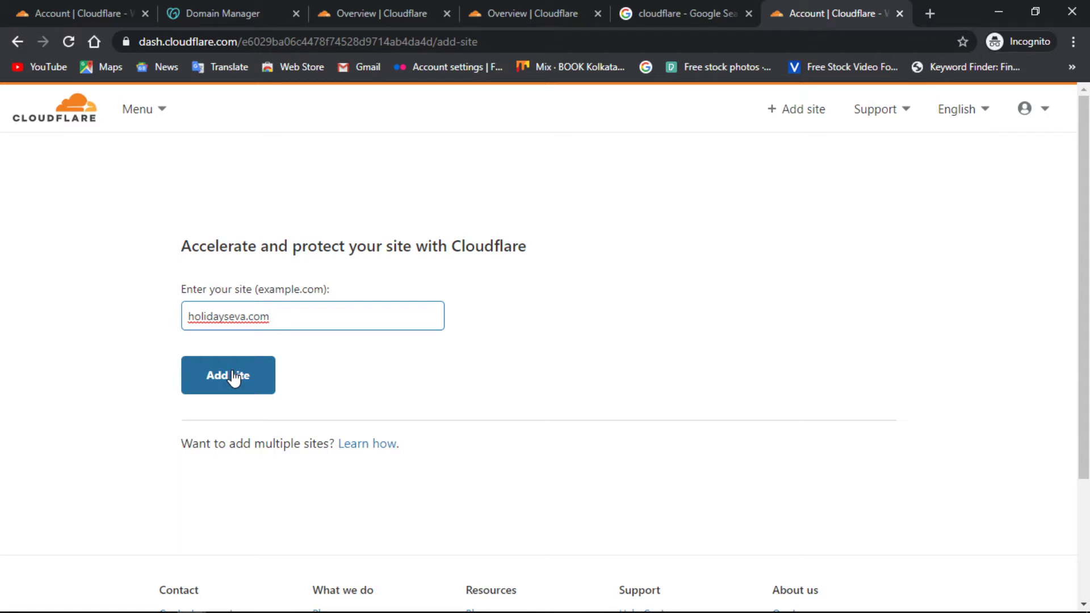
pyautogui.click(235, 378)
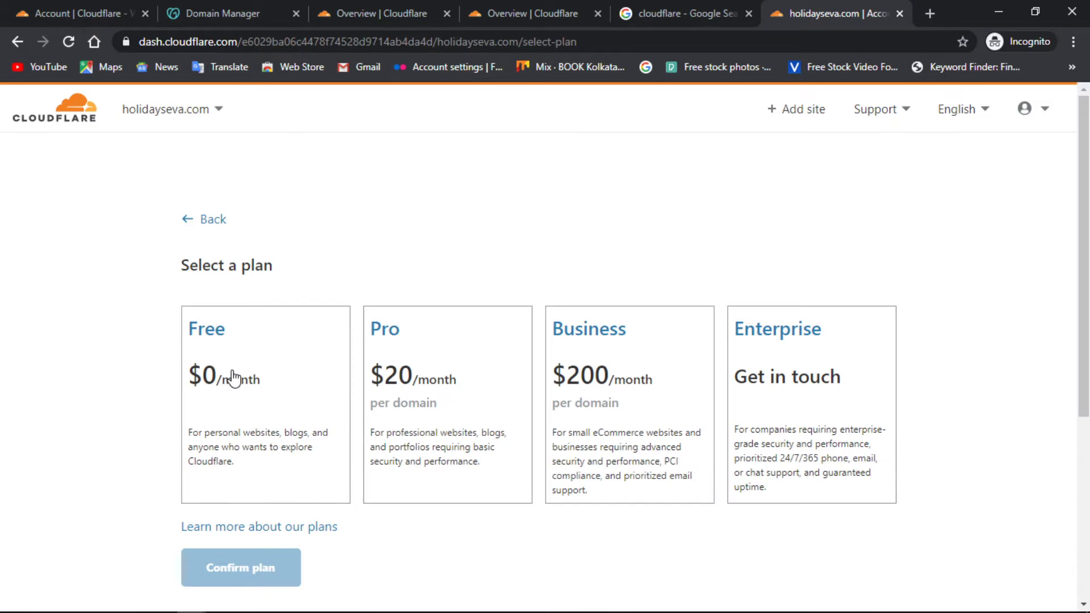
# Choose the Free $0/month plan for holidayseva.com and confirm it to start the DNS record scan.
pyautogui.click(234, 381)
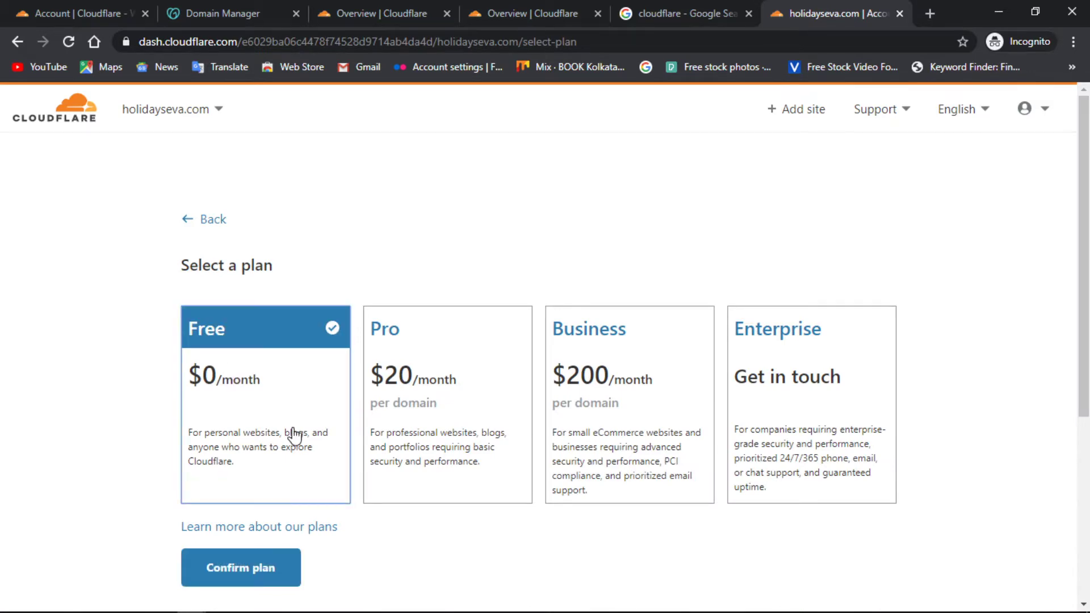
pyautogui.scroll(-3, 293, 436)
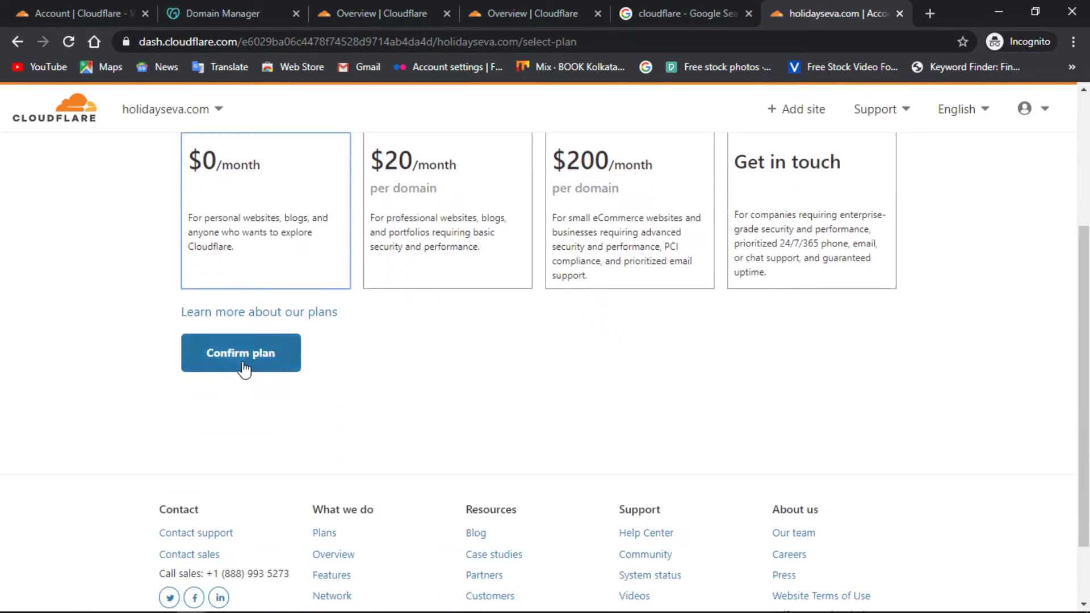
pyautogui.click(236, 360)
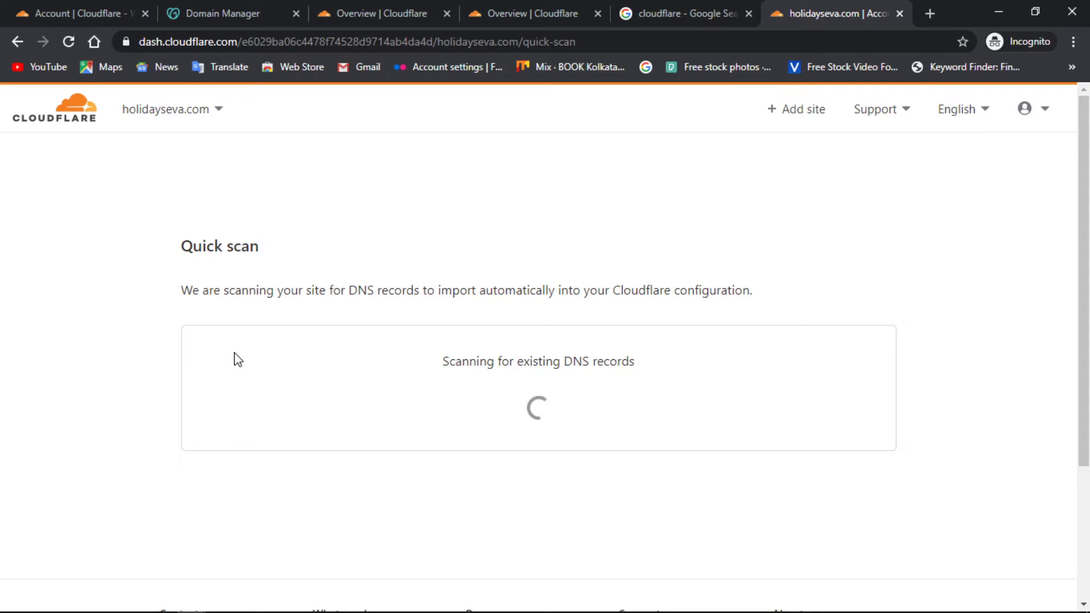
pyautogui.moveTo(236, 359); pyautogui.dragTo(296, 267)
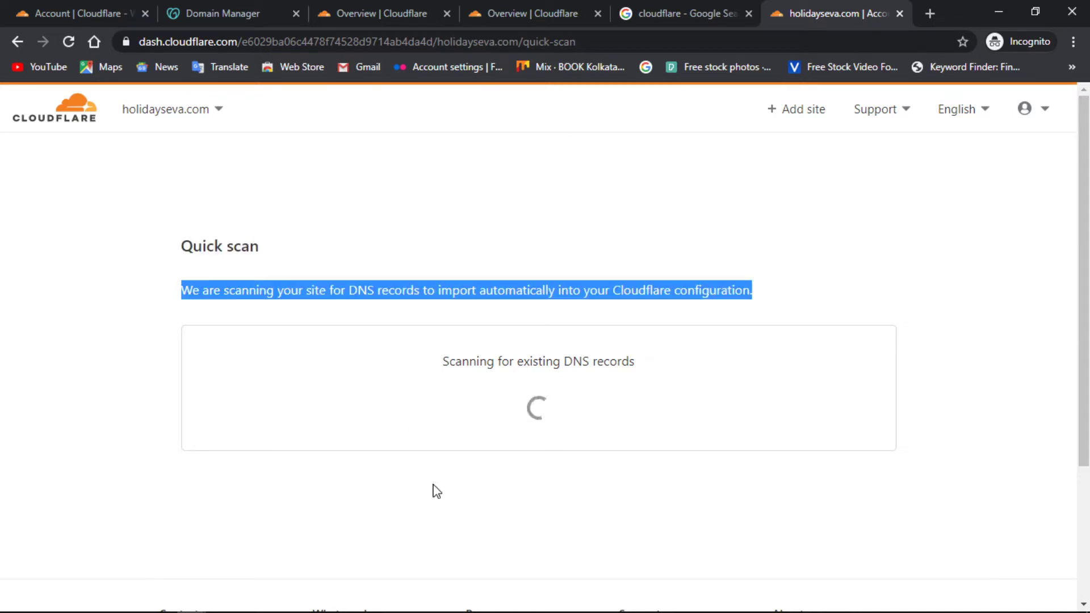
pyautogui.click(500, 417)
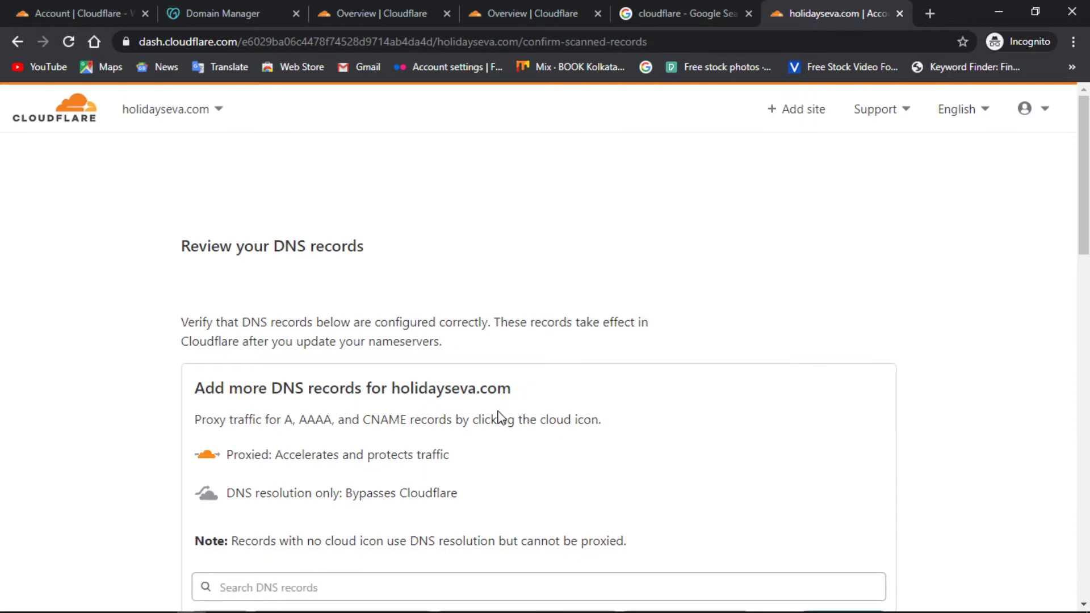
# Review the scanned DNS records of holidayseva.com, accept them and read the instructions for changing the nameservers.
pyautogui.scroll(-5, 499, 417)
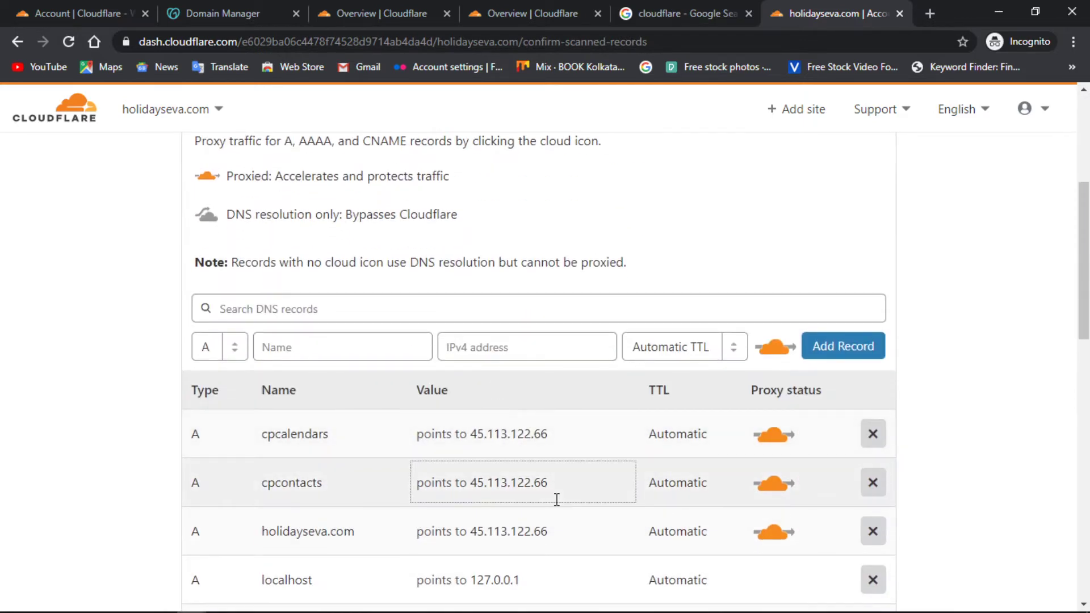
pyautogui.scroll(-7, 555, 500)
pyautogui.scroll(-6, 556, 500)
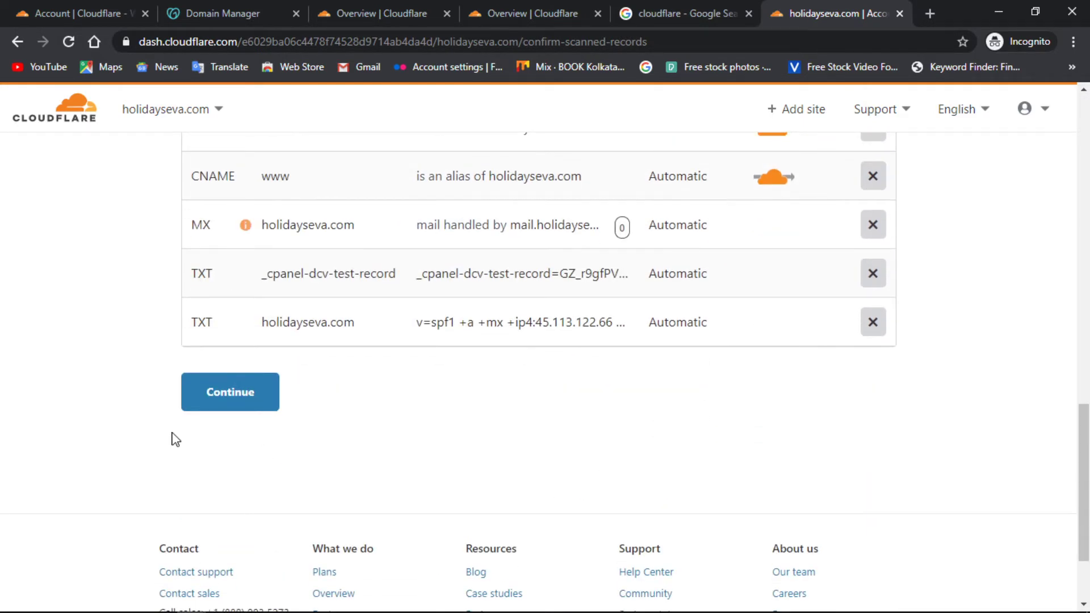
pyautogui.click(250, 401)
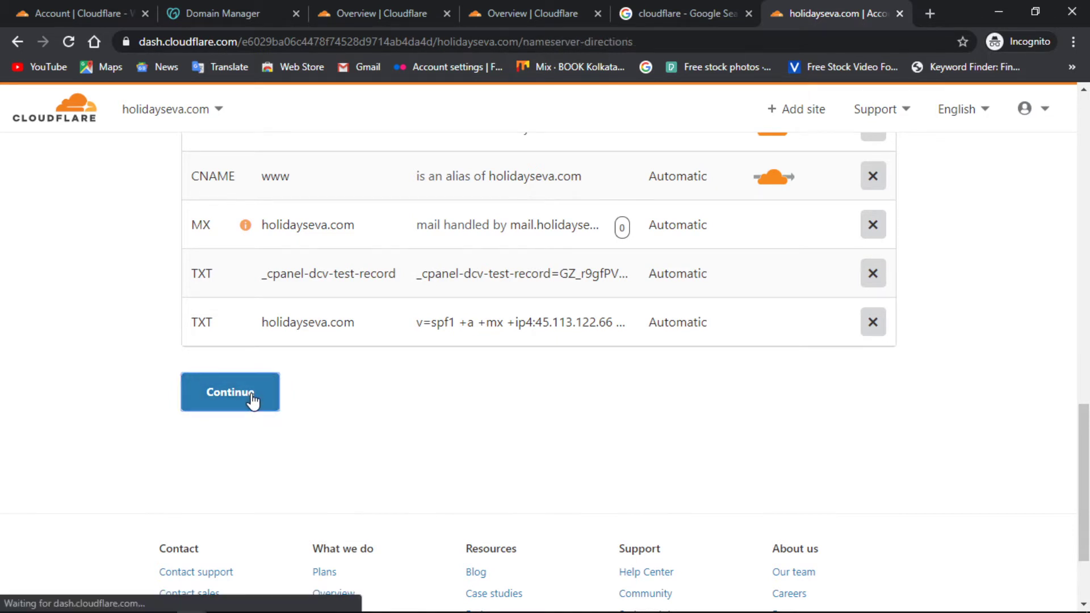
pyautogui.scroll(-3, 254, 401)
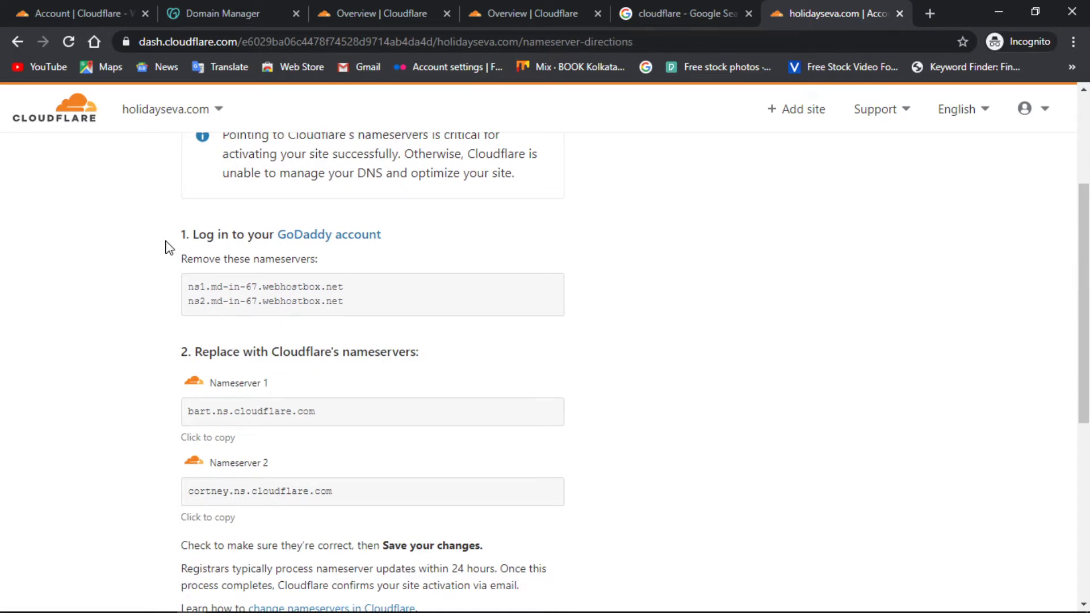
pyautogui.scroll(2, 406, 317)
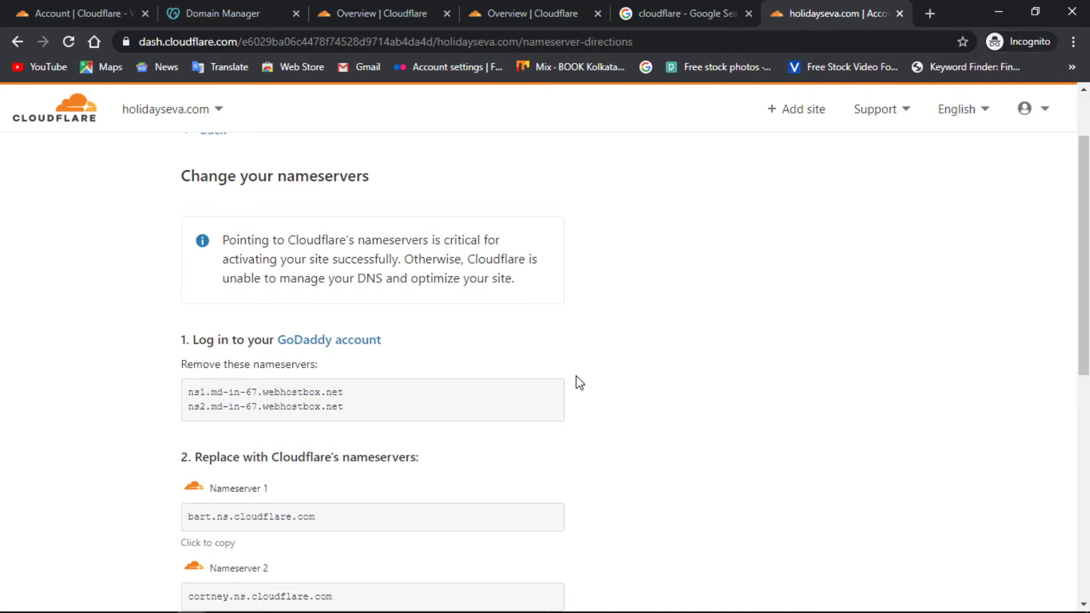
pyautogui.scroll(-3, 578, 382)
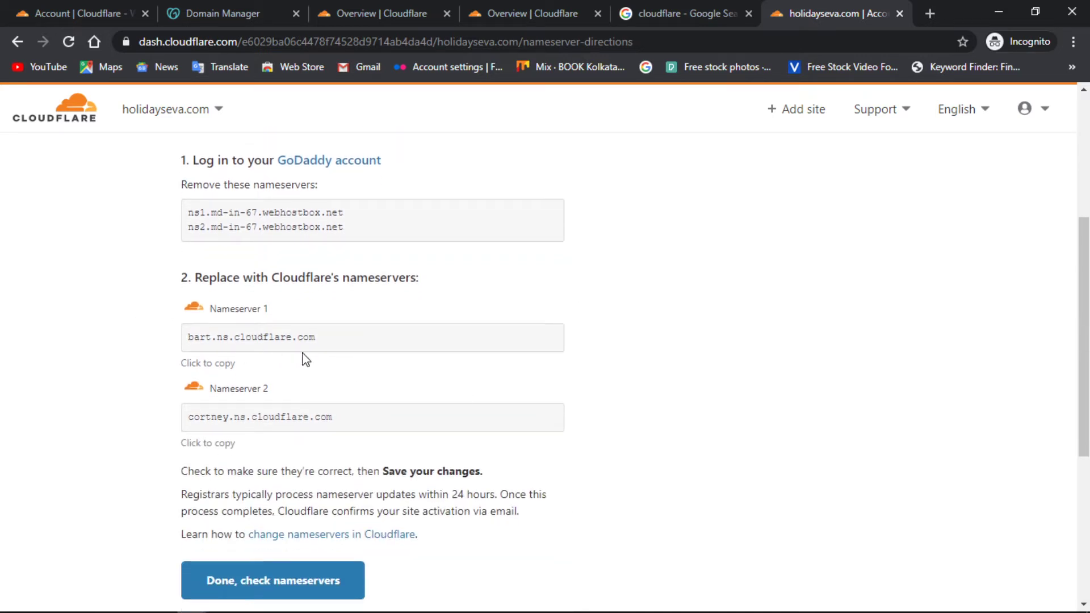
# Switch to GoDaddy and open the DNS management of holidayseva.com from the account's product list.
pyautogui.click(224, 2)
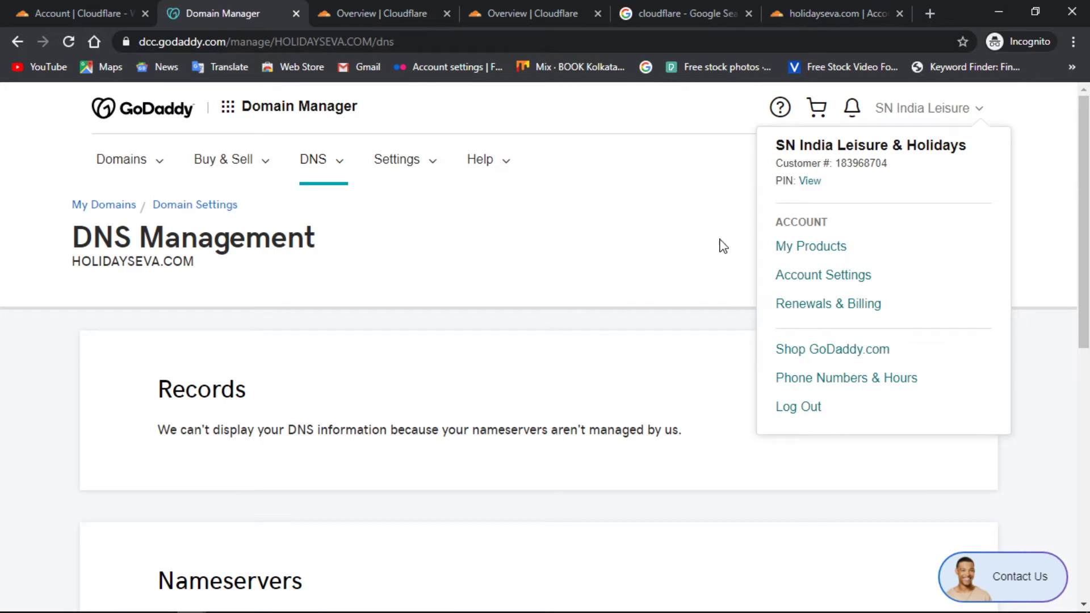
pyautogui.click(815, 247)
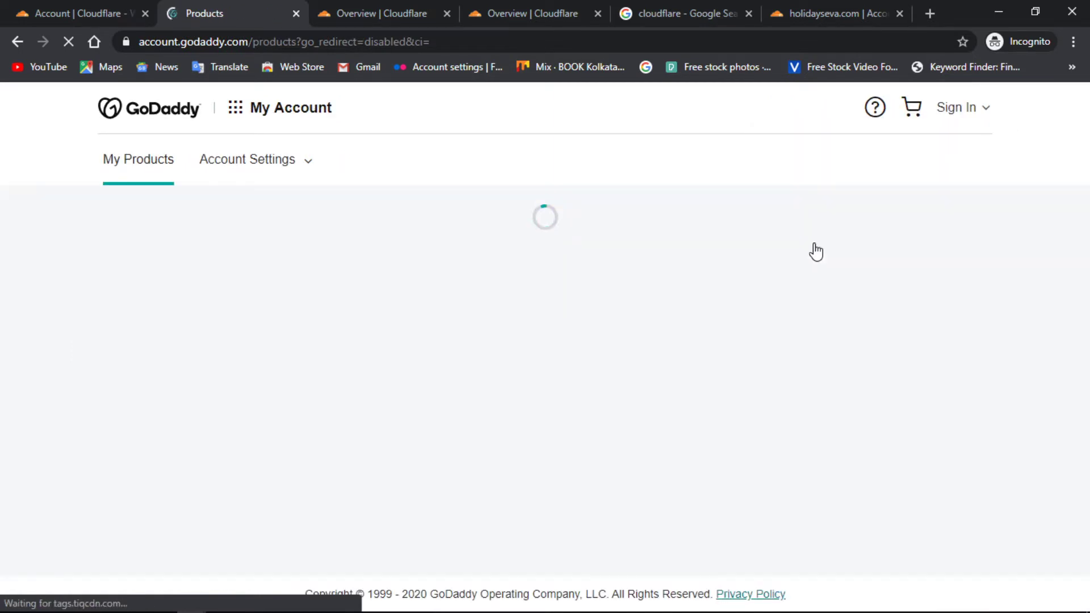
pyautogui.scroll(-3, 816, 251)
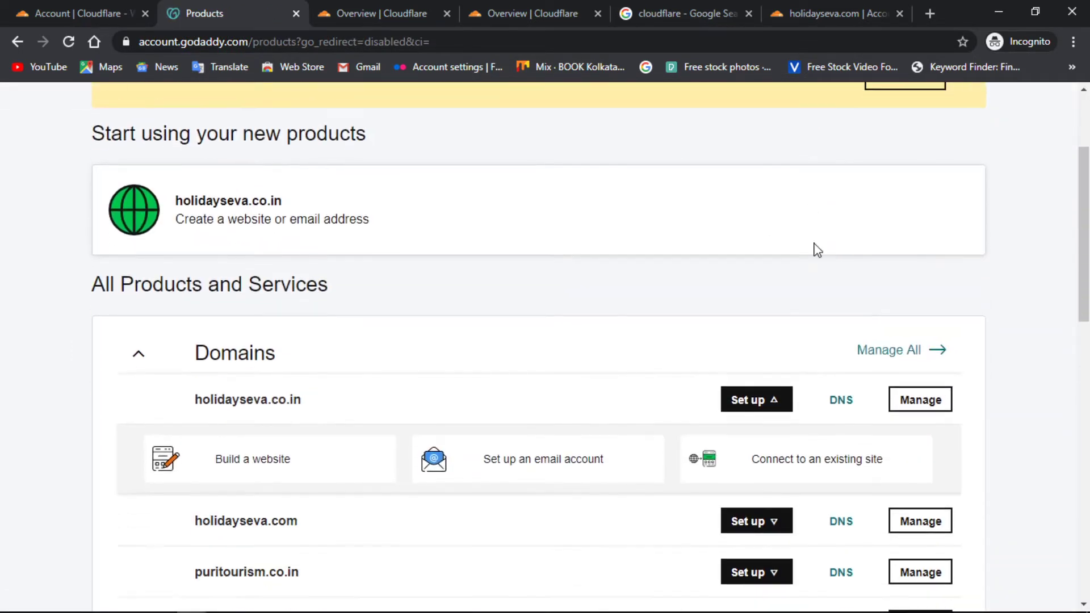
pyautogui.scroll(-5, 284, 448)
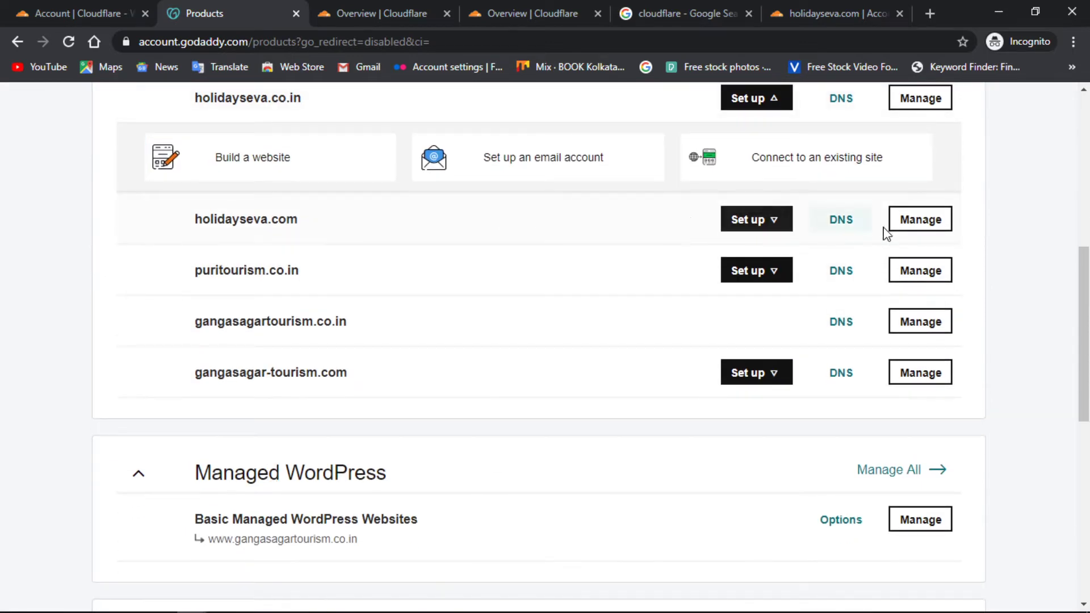
pyautogui.click(838, 221)
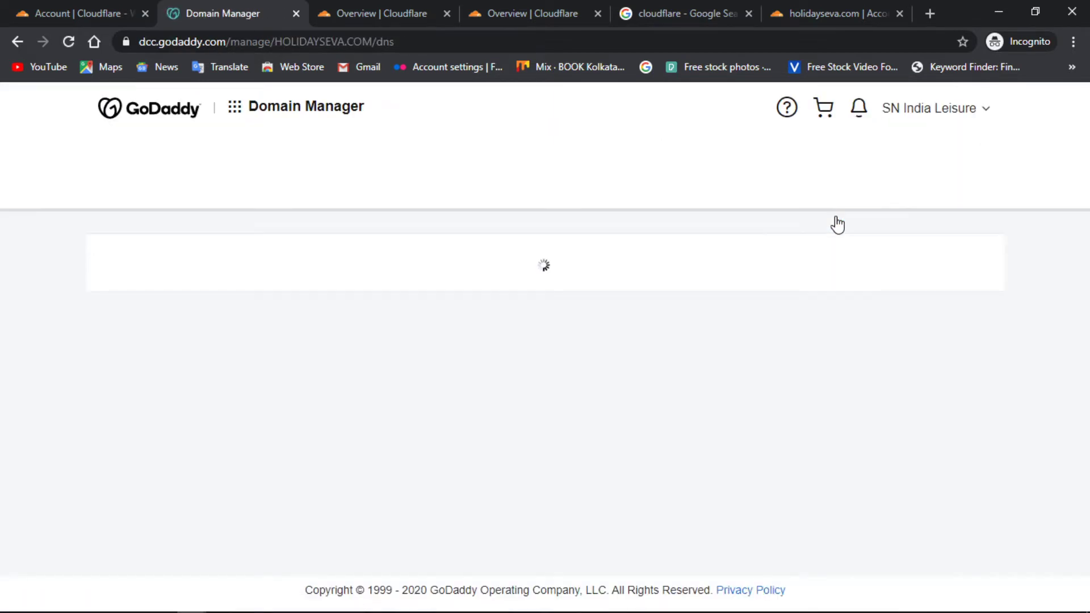
# Open the domain's nameservers for editing and replace the first one with bart.ns.cloudflare.com, copied from Cloudflare.
pyautogui.scroll(-3, 838, 225)
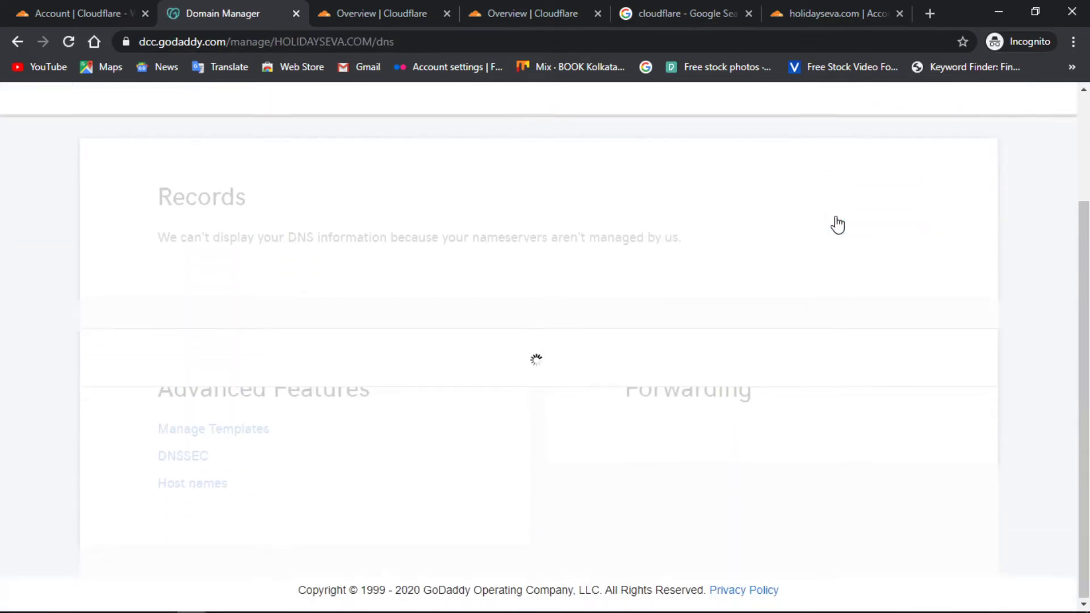
pyautogui.scroll(-5, 533, 472)
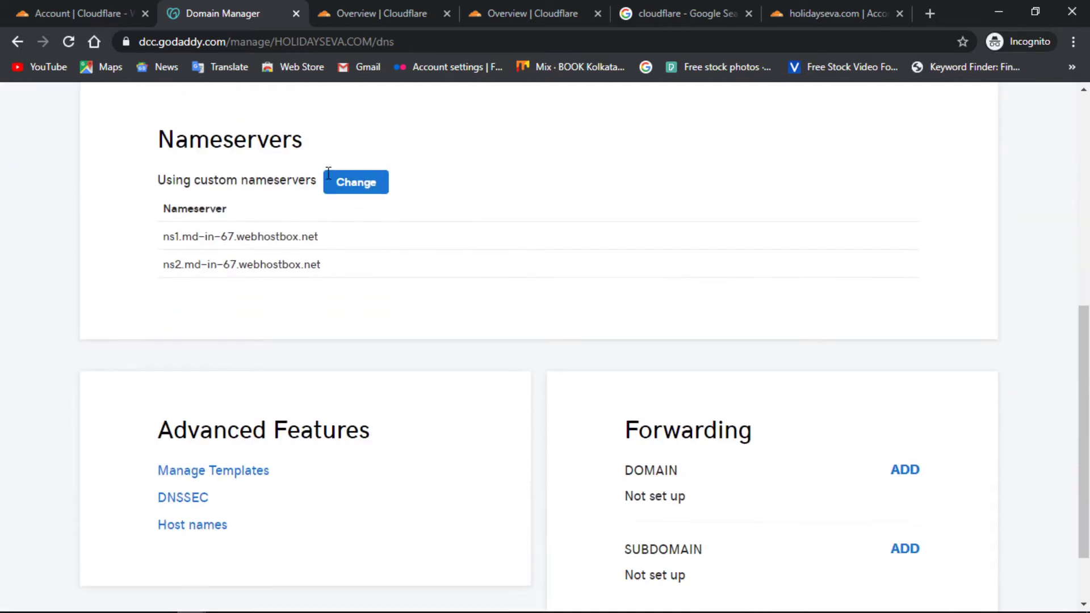
pyautogui.click(342, 183)
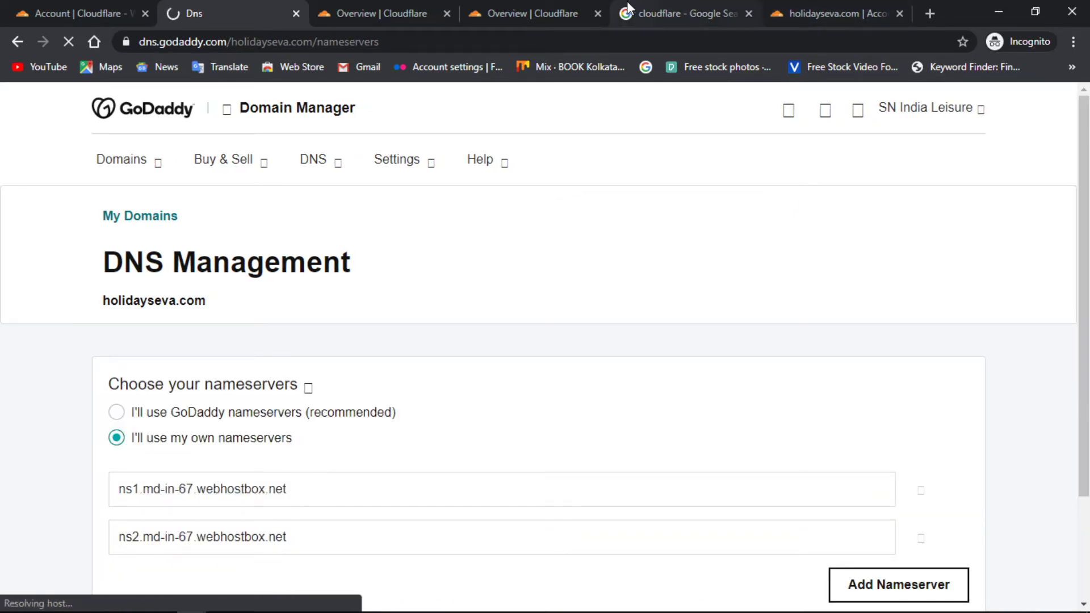
pyautogui.click(822, 7)
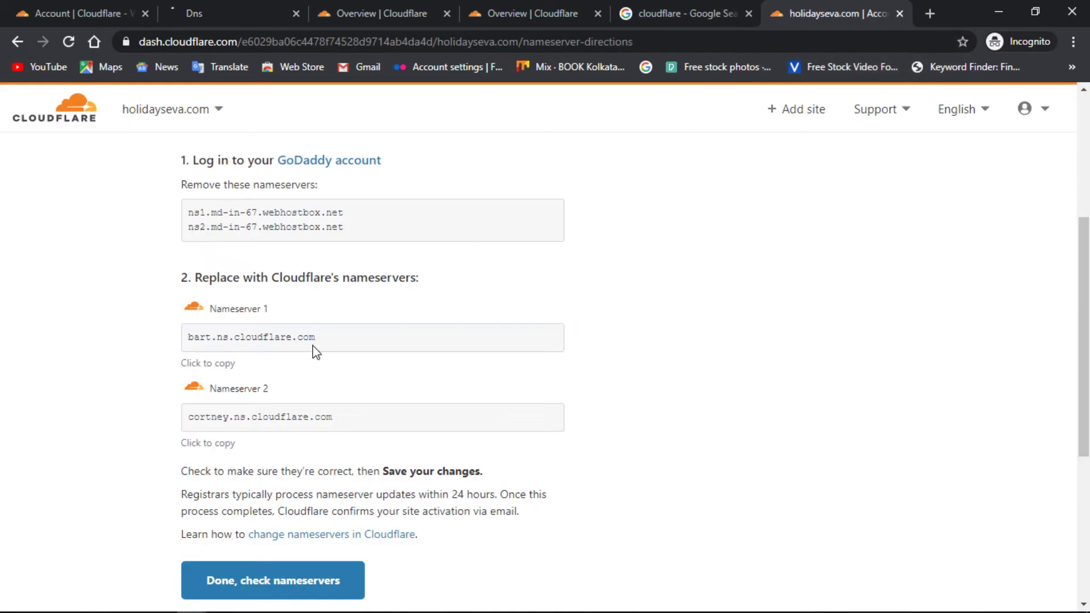
pyautogui.click(340, 348)
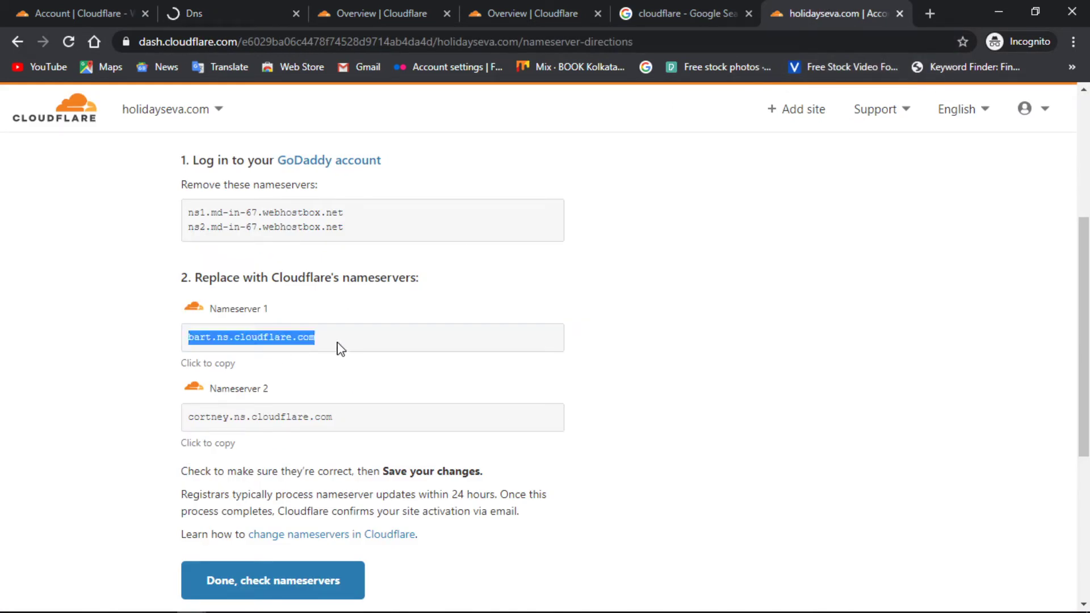
pyautogui.click(244, 7)
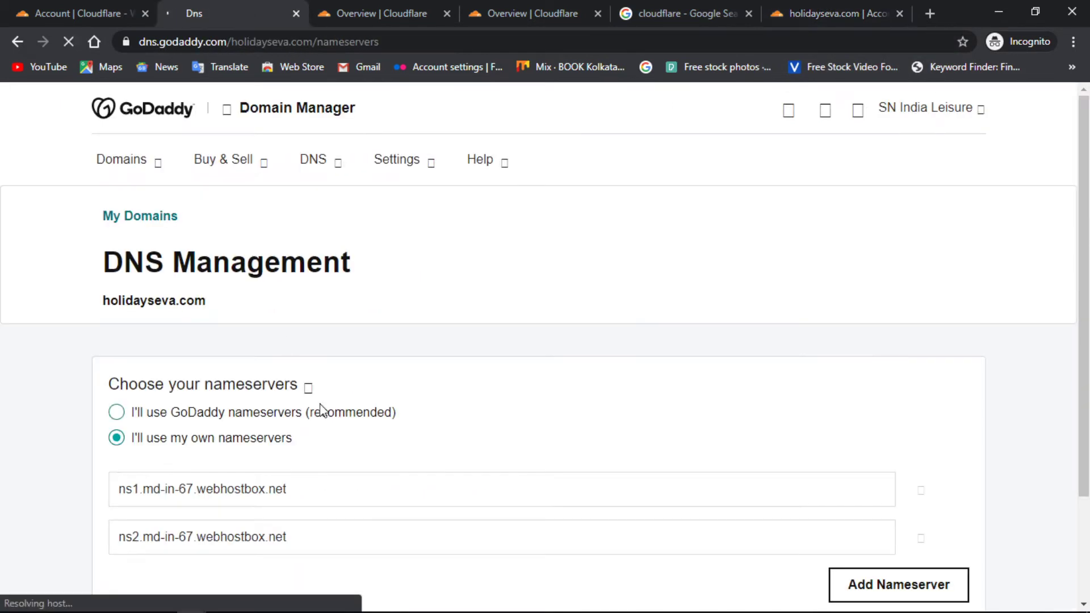
pyautogui.tripleClick(322, 498)
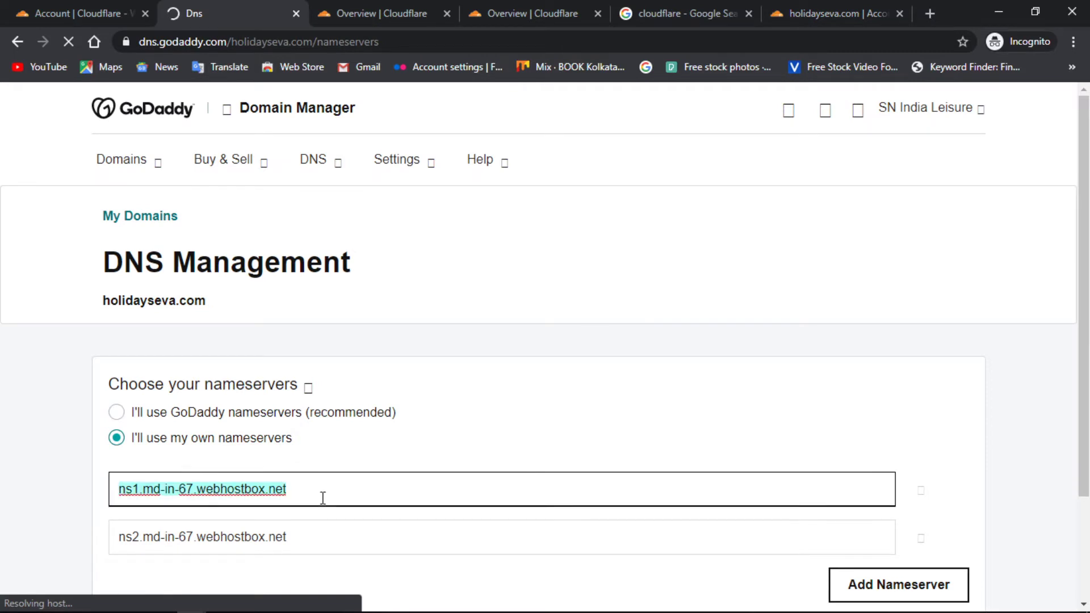
pyautogui.hotkey('ctrl', 'v')
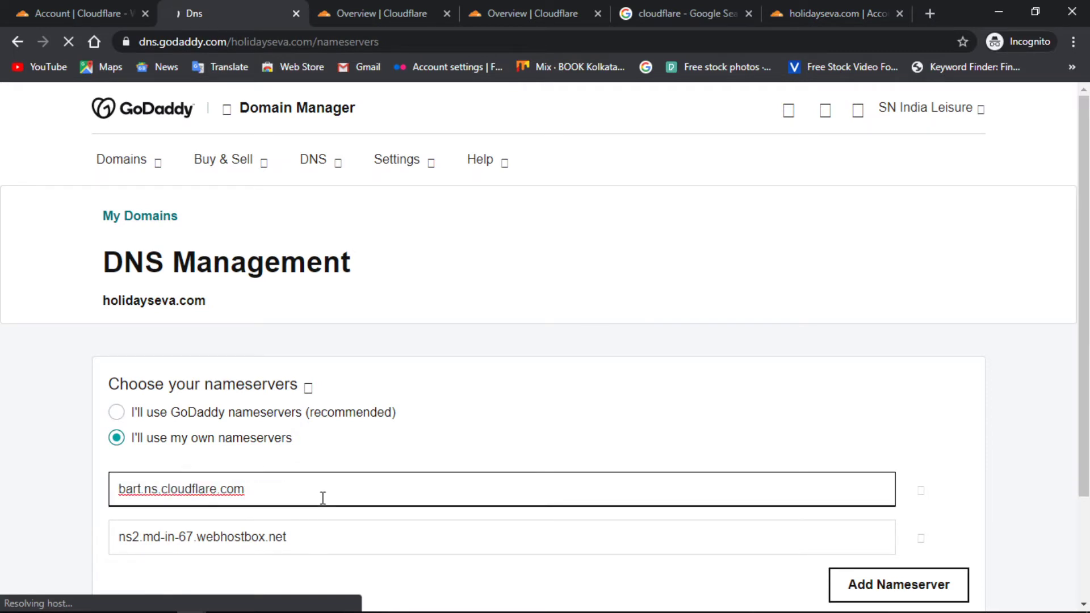
# Replace the second GoDaddy nameserver with cortney.ns.cloudflare.com, copied from Cloudflare, and save the nameserver changes.
pyautogui.click(811, 8)
pyautogui.click(383, 430)
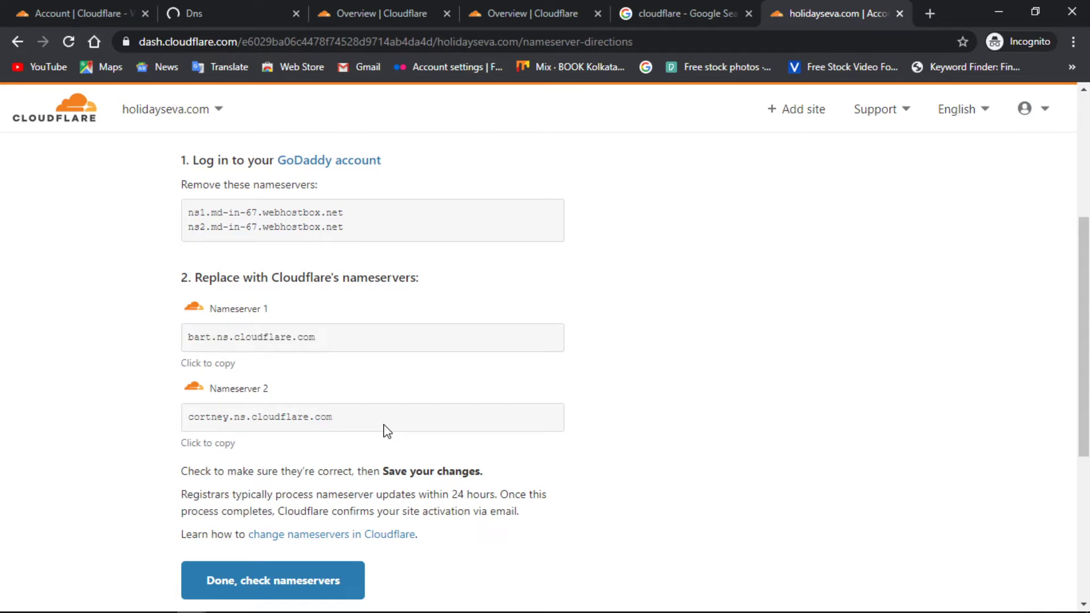
pyautogui.click(188, 2)
pyautogui.scroll(-3, 447, 464)
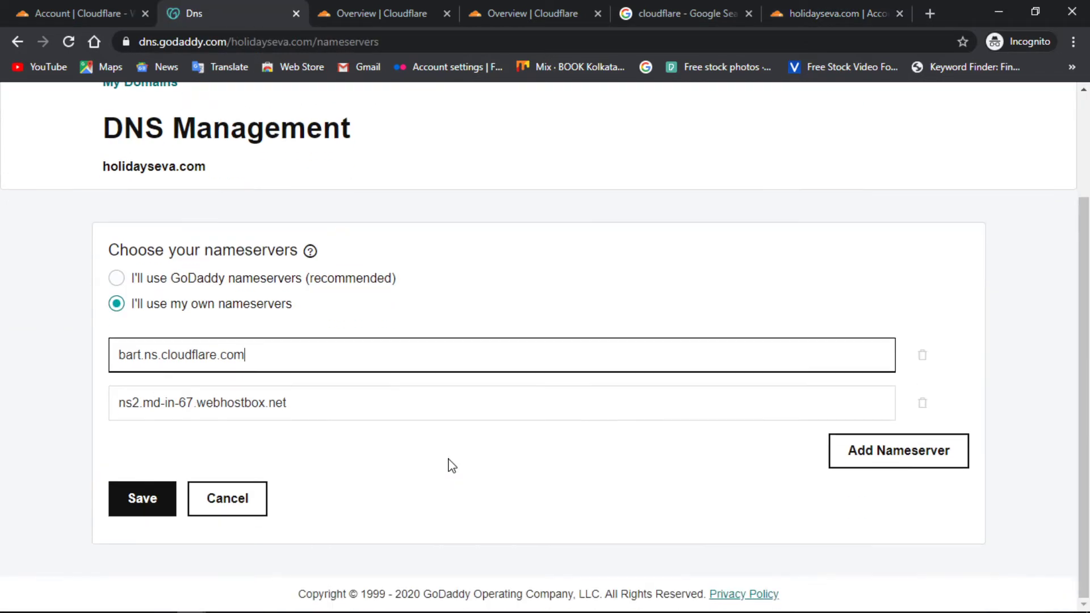
pyautogui.tripleClick(337, 405)
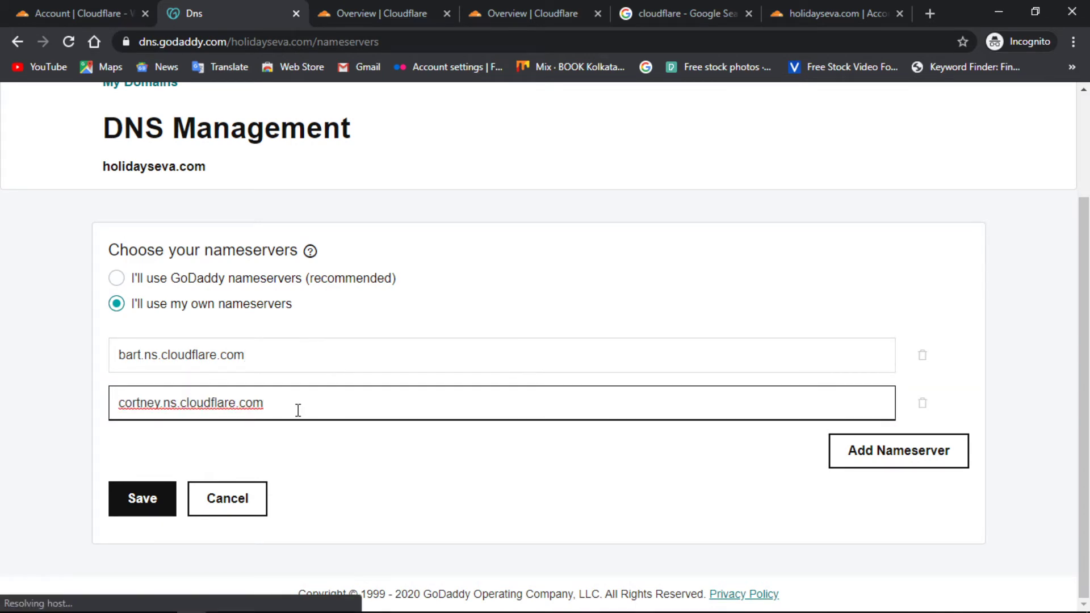
pyautogui.click(141, 502)
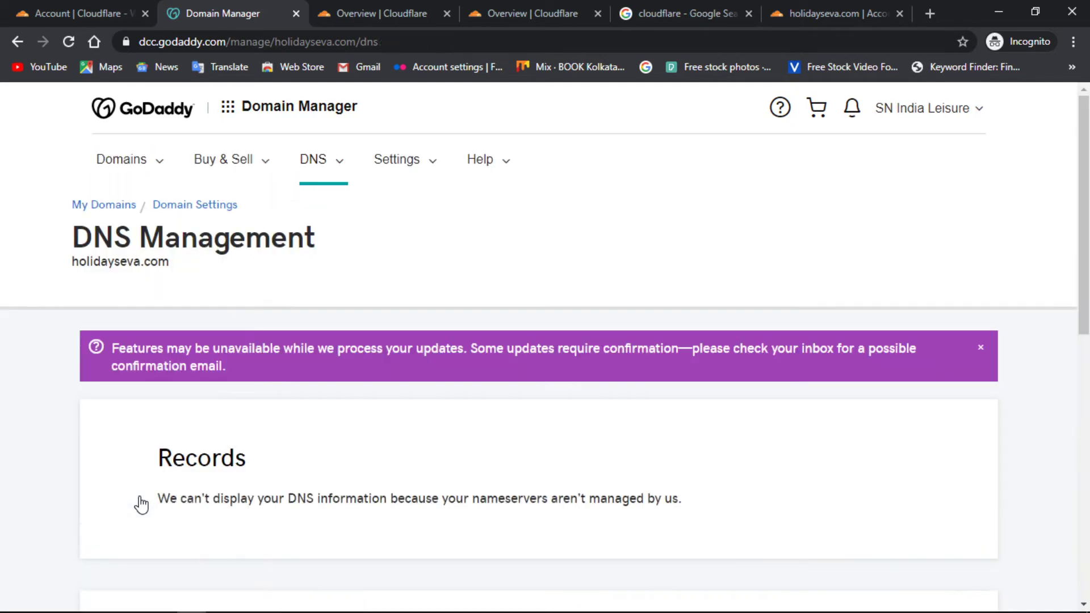
# Copy the domain name holidayseva.com from GoDaddy, look it up on whois.com and check its listed name servers.
pyautogui.tripleClick(117, 262)
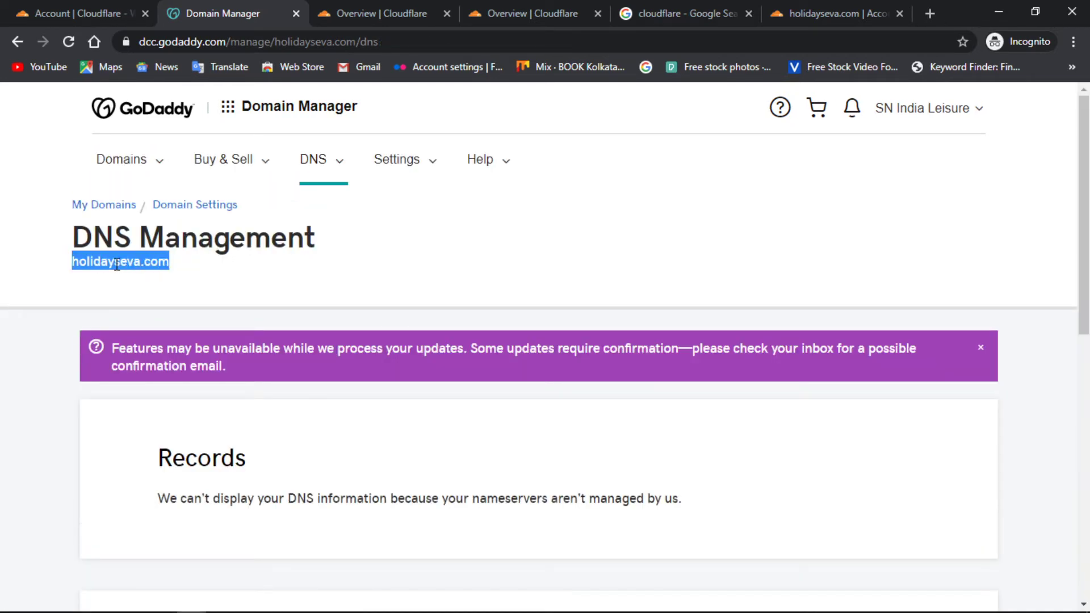
pyautogui.hotkey('ctrl', 't')
pyautogui.write('whoi')
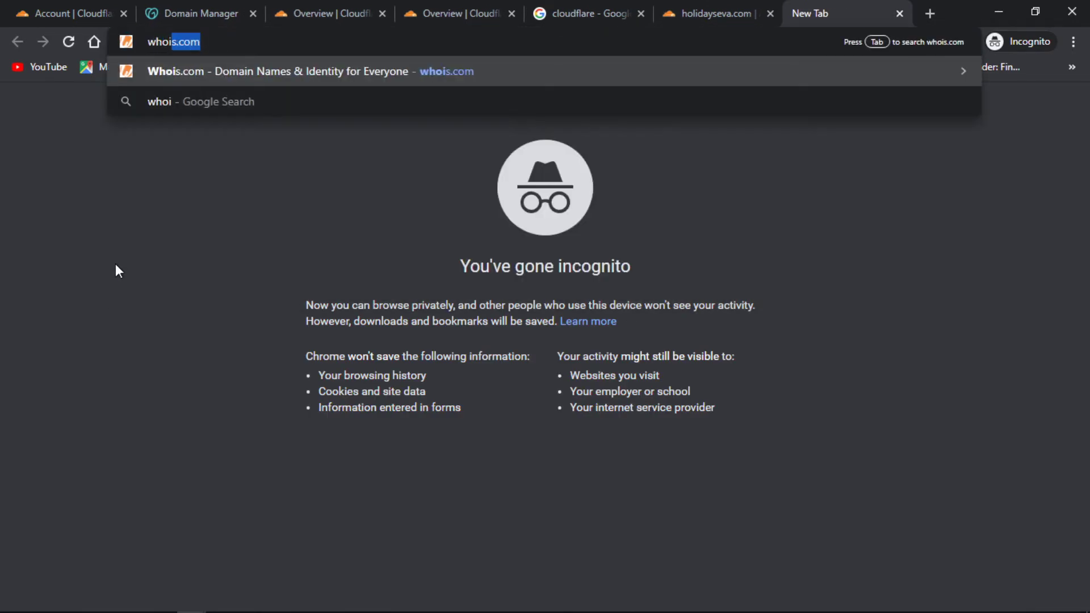
pyautogui.press('Return')
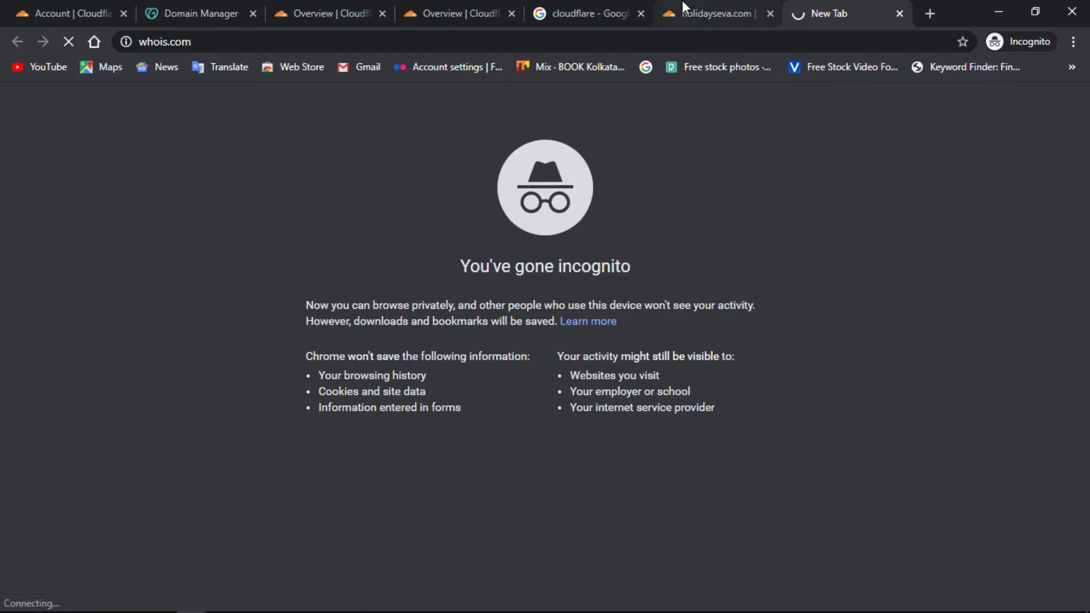
pyautogui.click(713, 13)
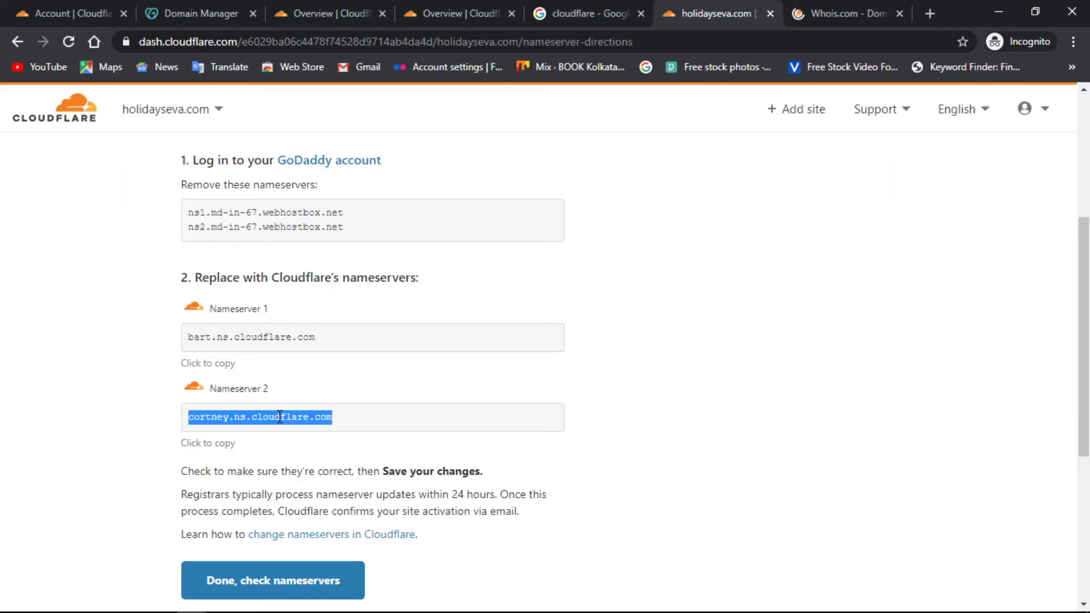
pyautogui.click(846, 13)
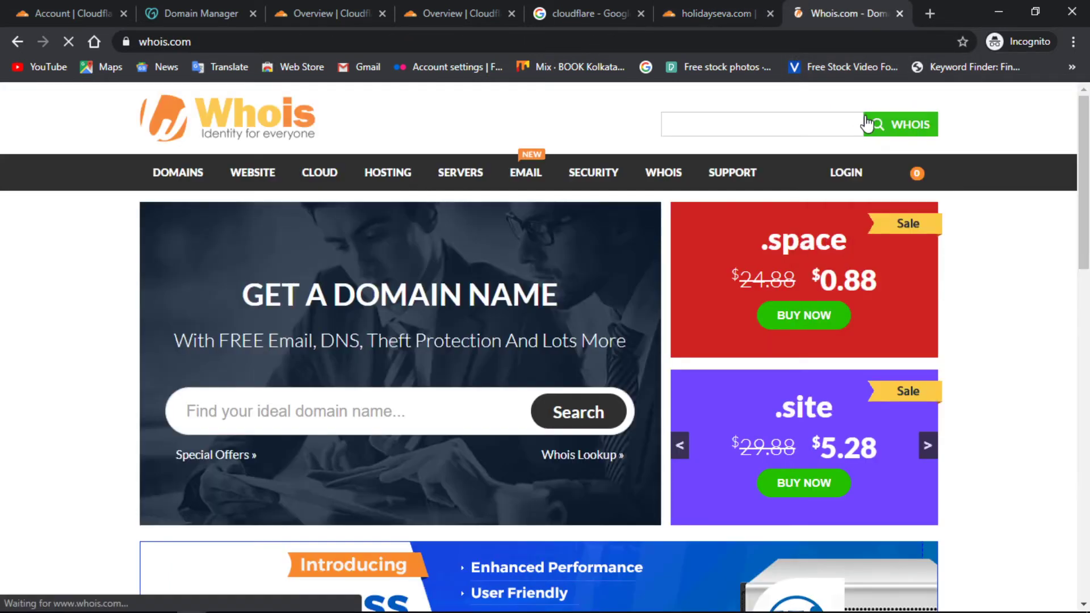
pyautogui.click(737, 124)
pyautogui.hotkey('ctrl', 'v')
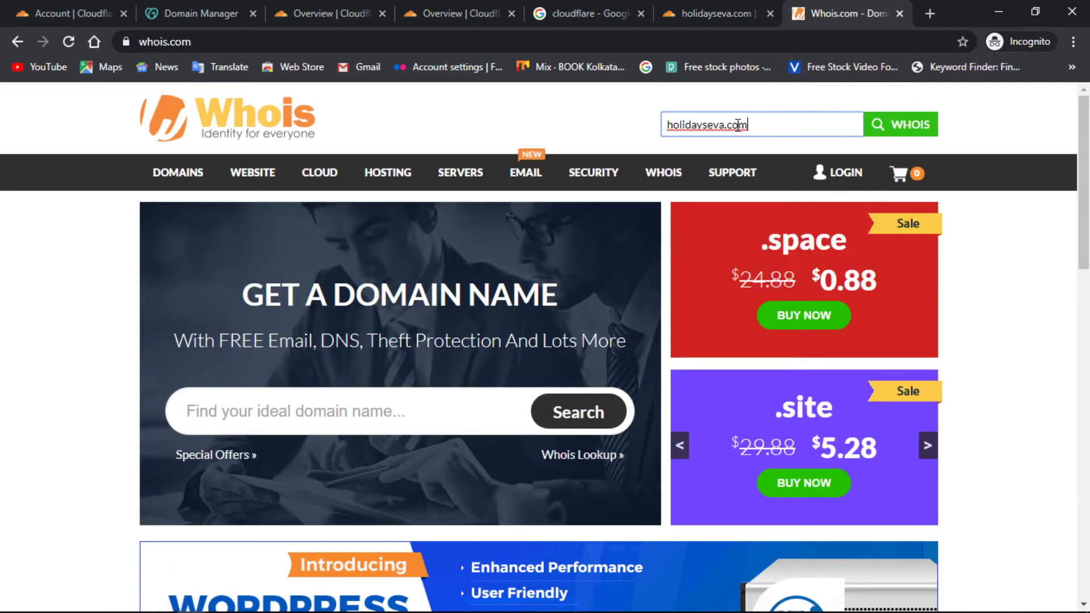
pyautogui.press('Return')
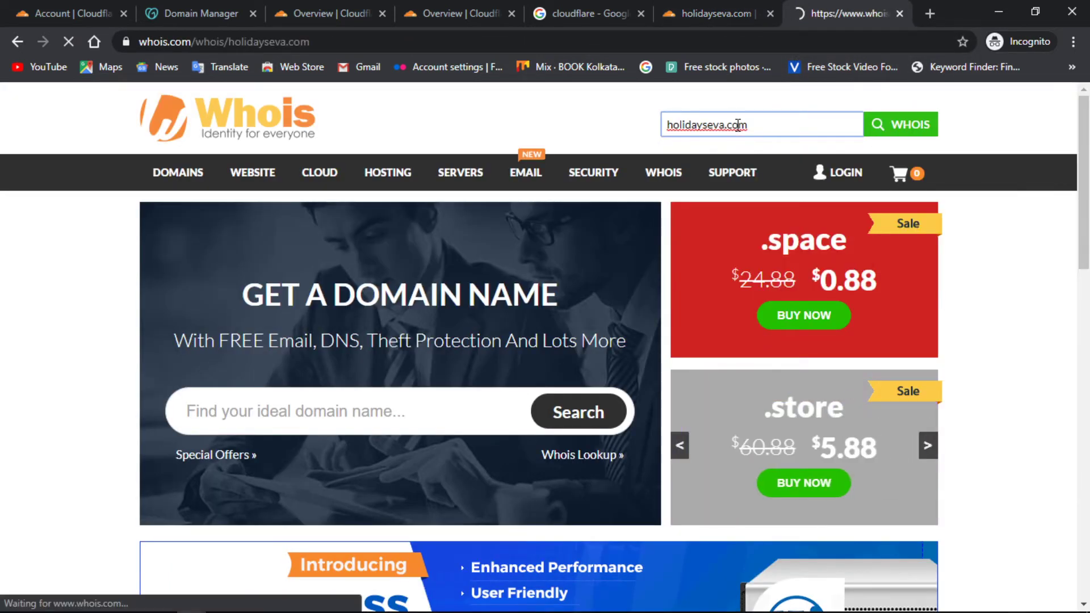
pyautogui.scroll(-3, 491, 359)
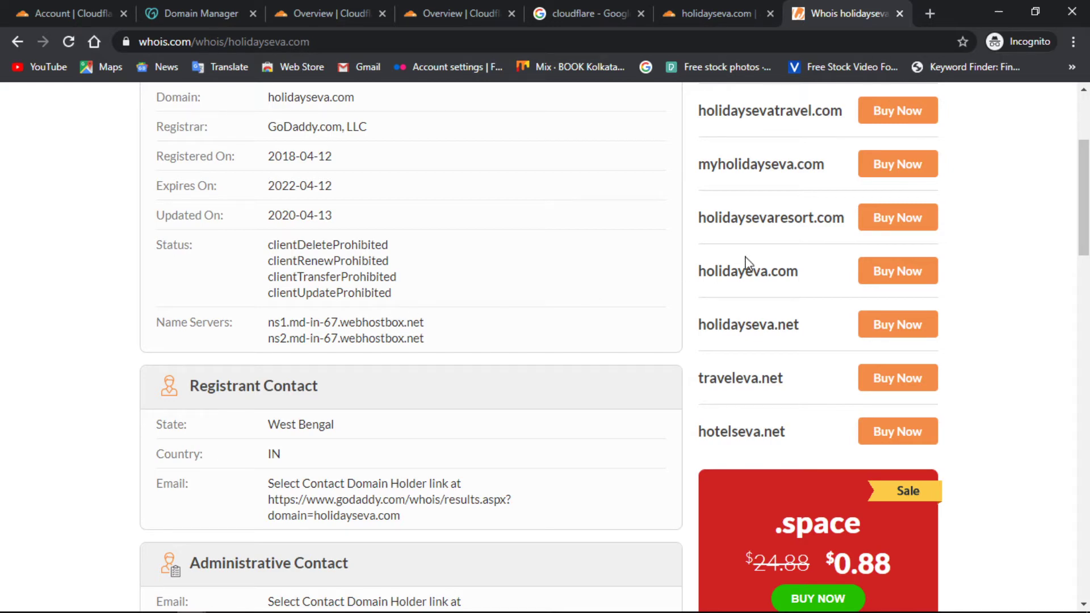
# Return to Cloudflare's nameserver instructions for holidayseva.com and confirm that the nameserver change is done.
pyautogui.click(707, 12)
pyautogui.scroll(-1, 452, 366)
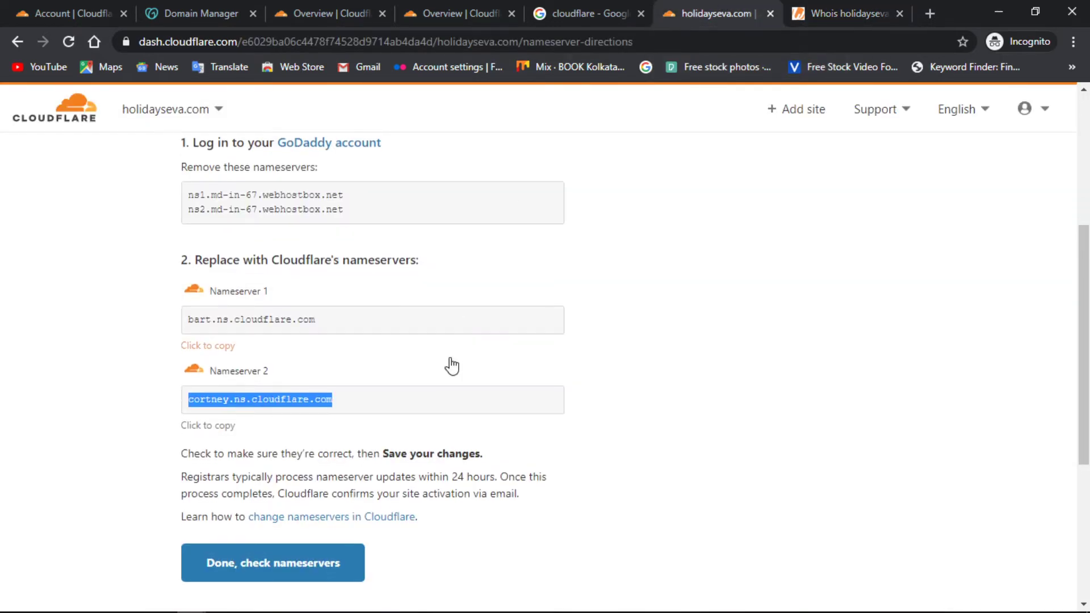
pyautogui.scroll(-3, 452, 366)
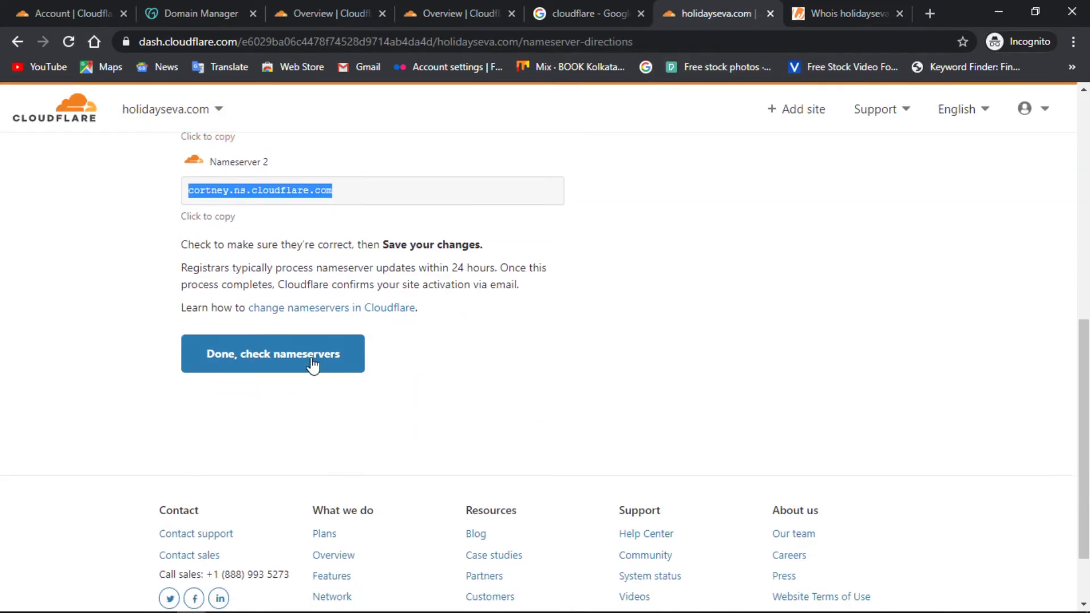
pyautogui.click(261, 368)
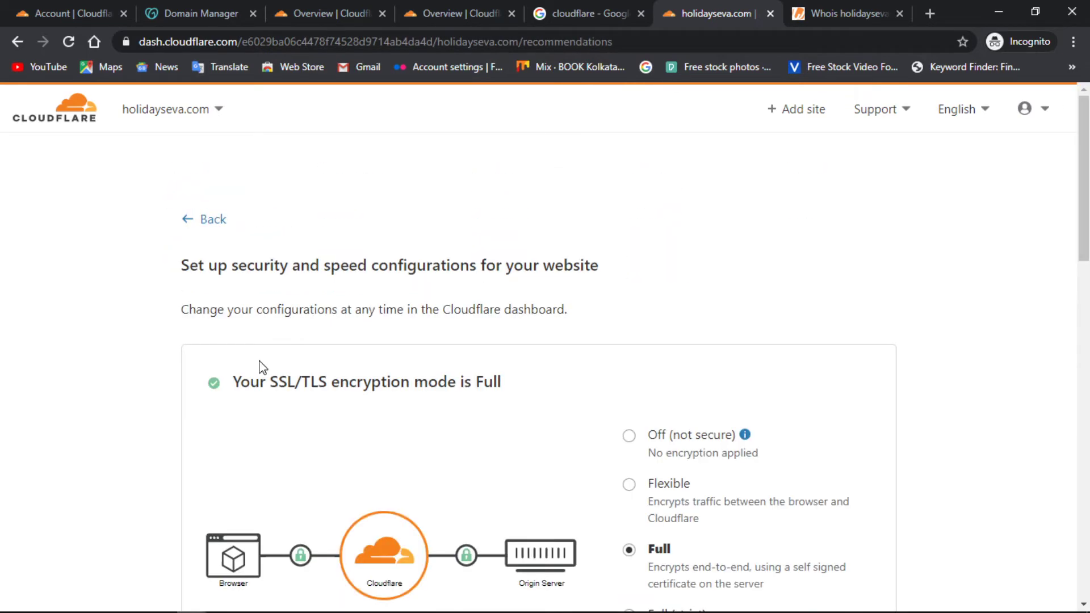
# Turn on Always Use HTTPS and Auto Minify for JavaScript, CSS and HTML, and finish the recommended security and speed setup.
pyautogui.scroll(-4, 783, 462)
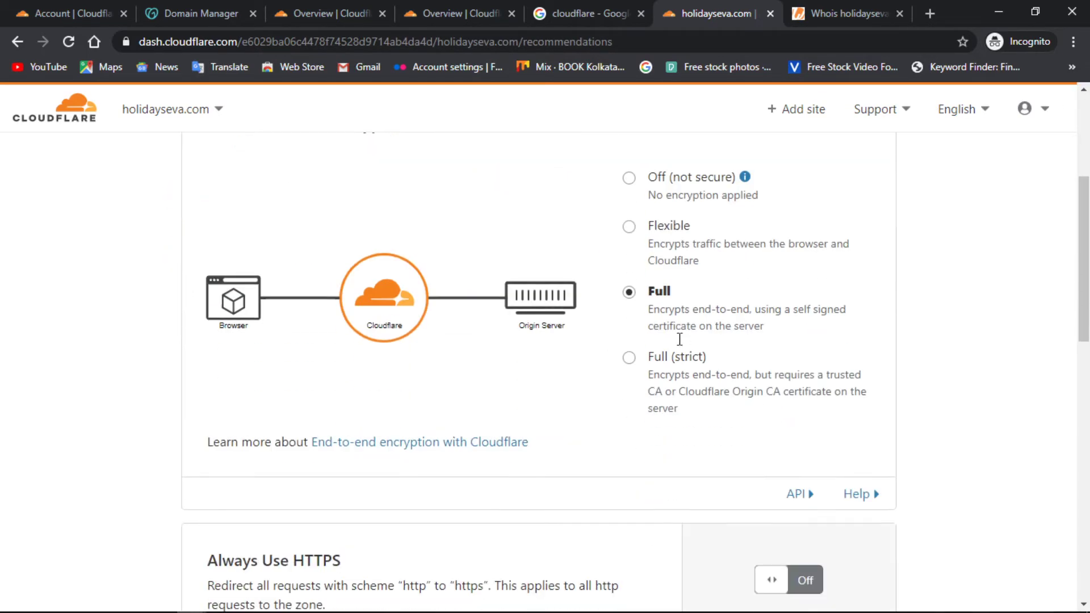
pyautogui.scroll(-5, 791, 386)
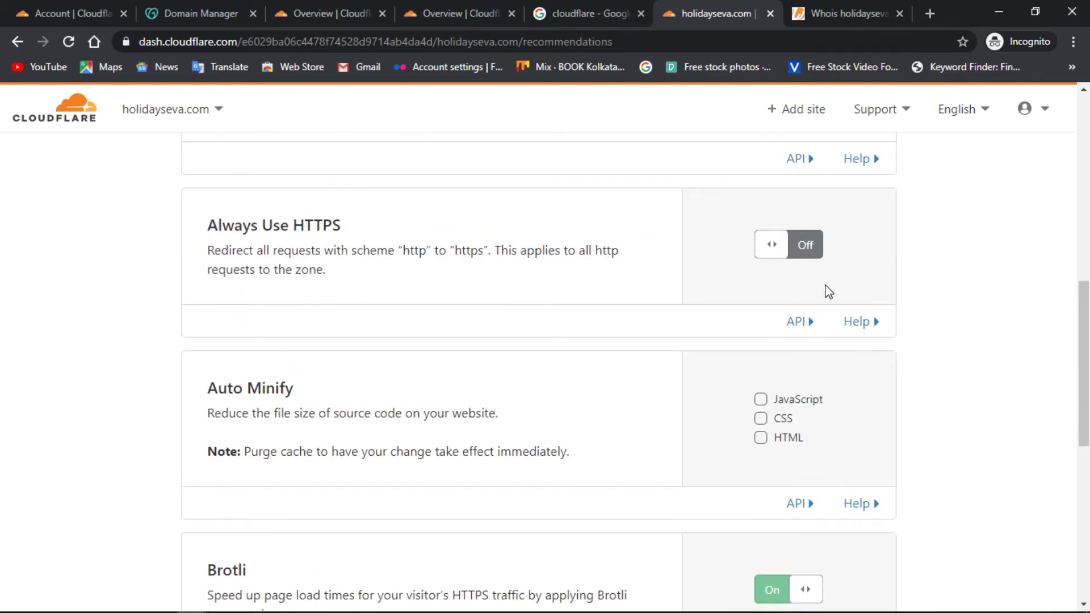
pyautogui.click(785, 250)
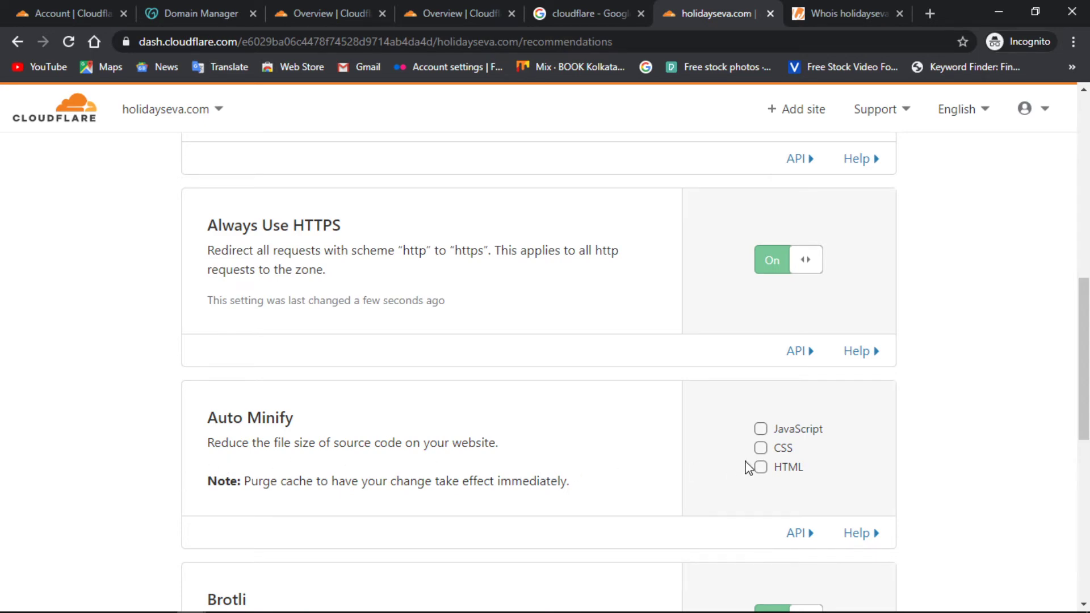
pyautogui.click(761, 430)
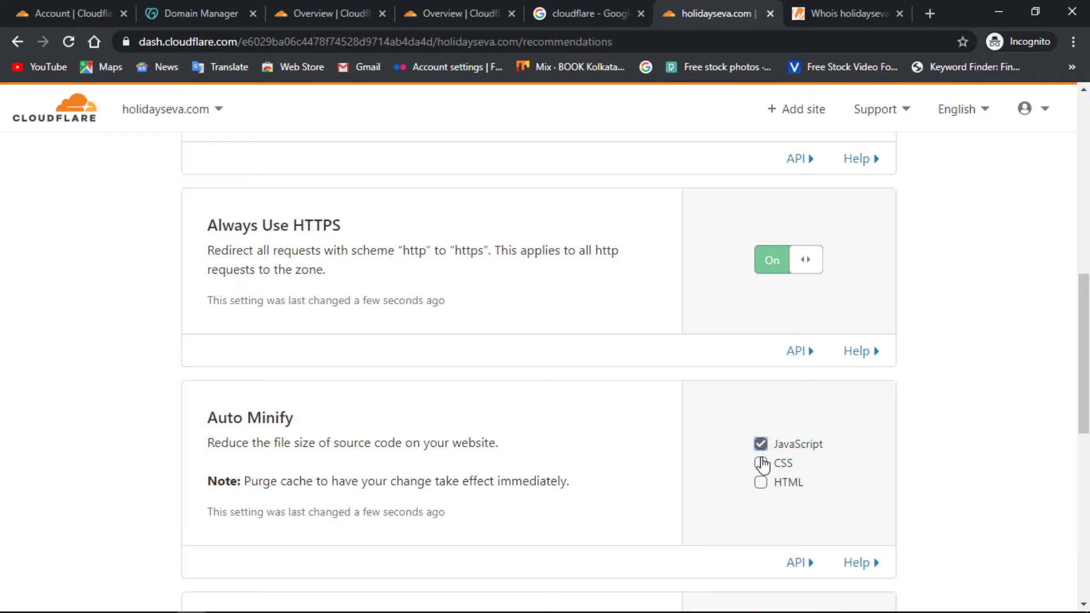
pyautogui.click(761, 463)
pyautogui.scroll(-5, 482, 438)
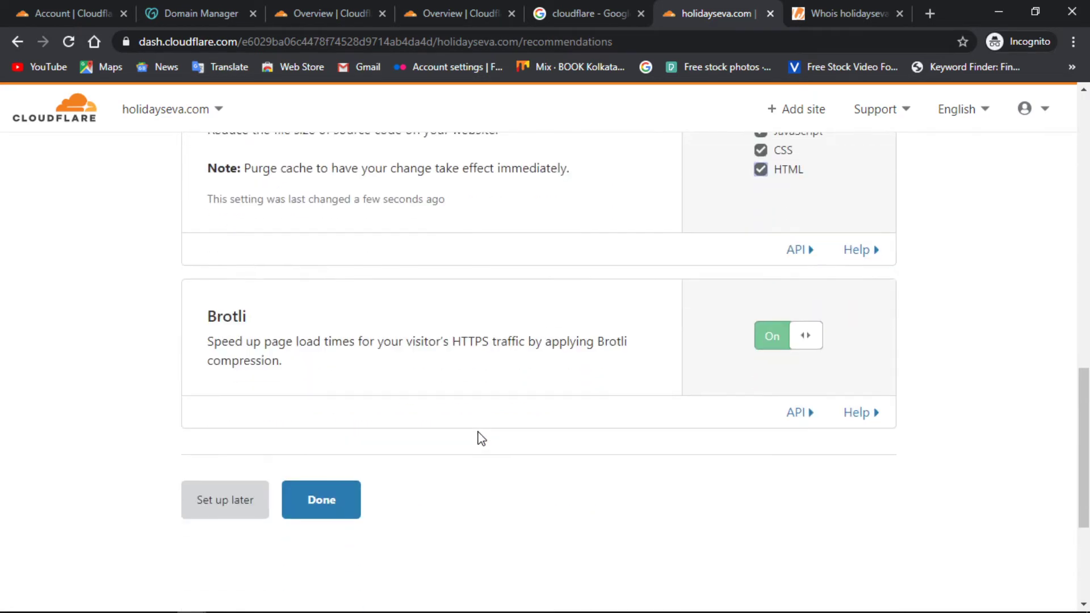
pyautogui.click(317, 497)
pyautogui.click(318, 498)
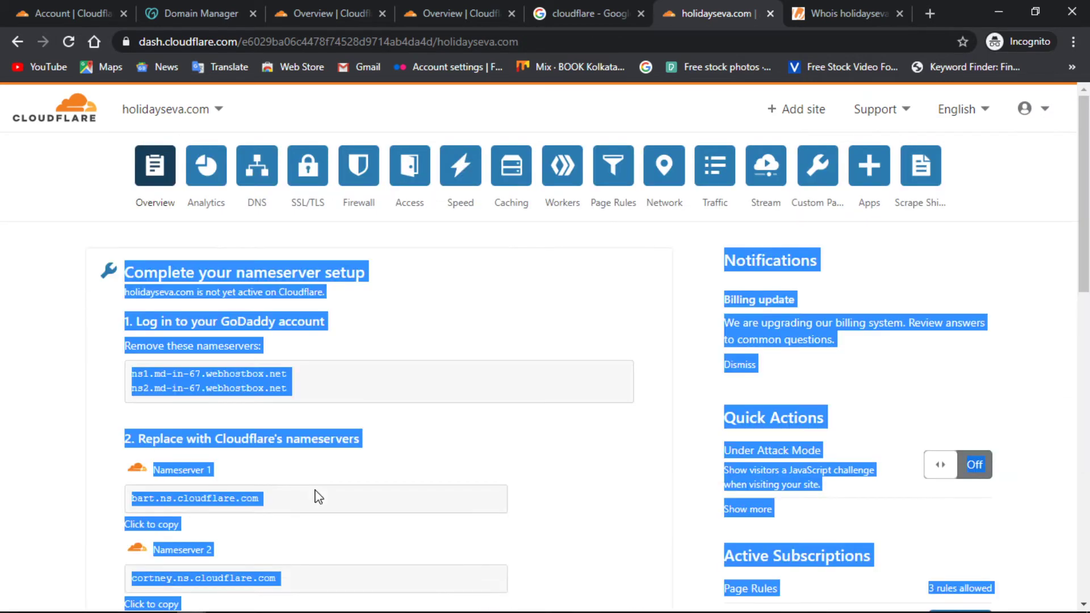
# Request an immediate nameserver re-check for holidayseva.com from its overview page.
pyautogui.click(618, 386)
pyautogui.scroll(-10, 618, 387)
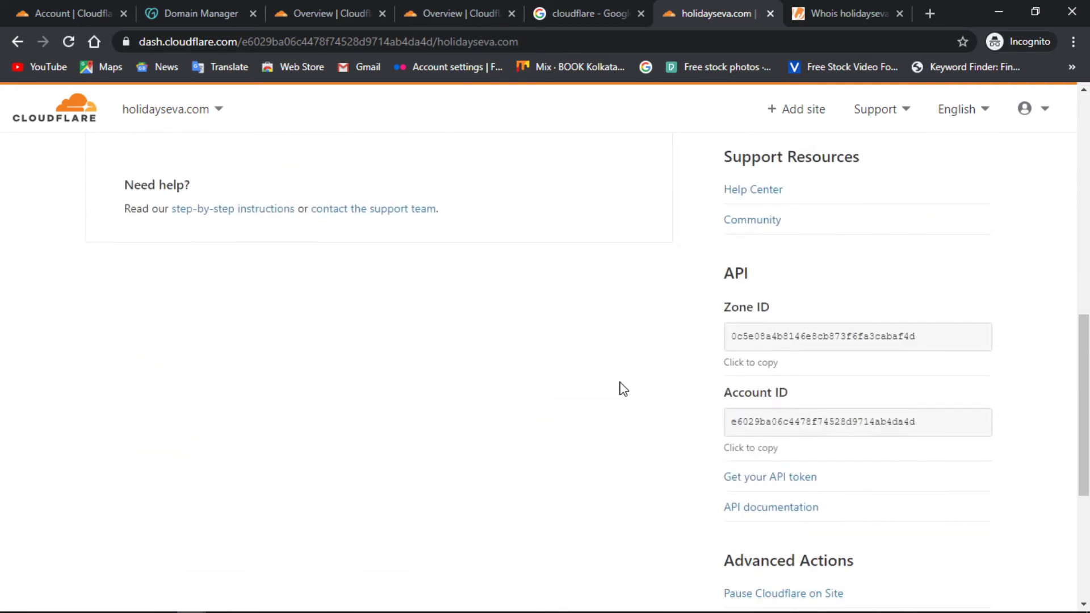
pyautogui.scroll(5, 620, 386)
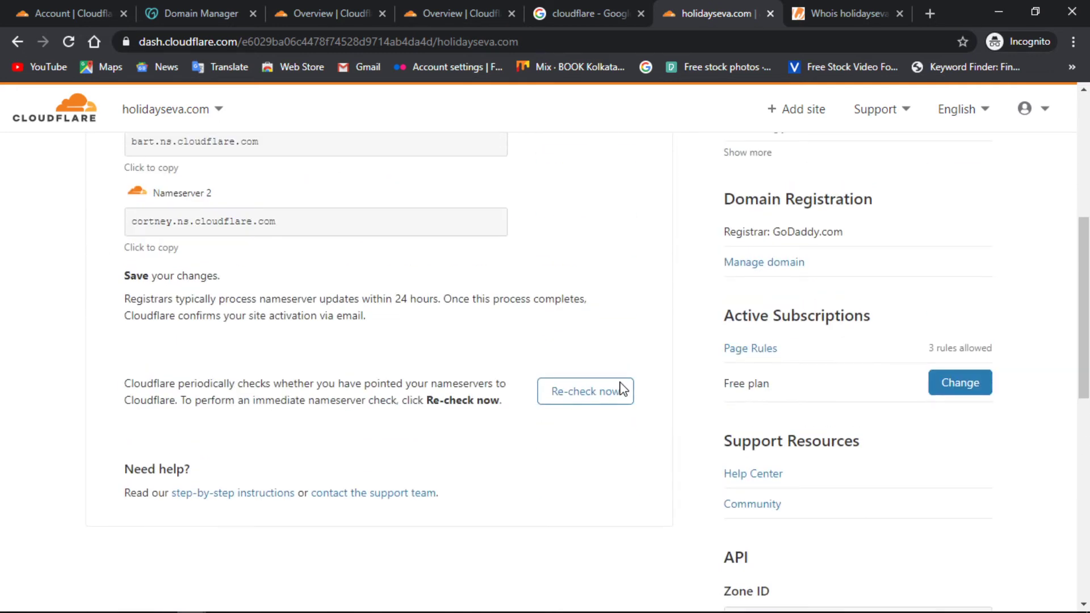
pyautogui.click(572, 404)
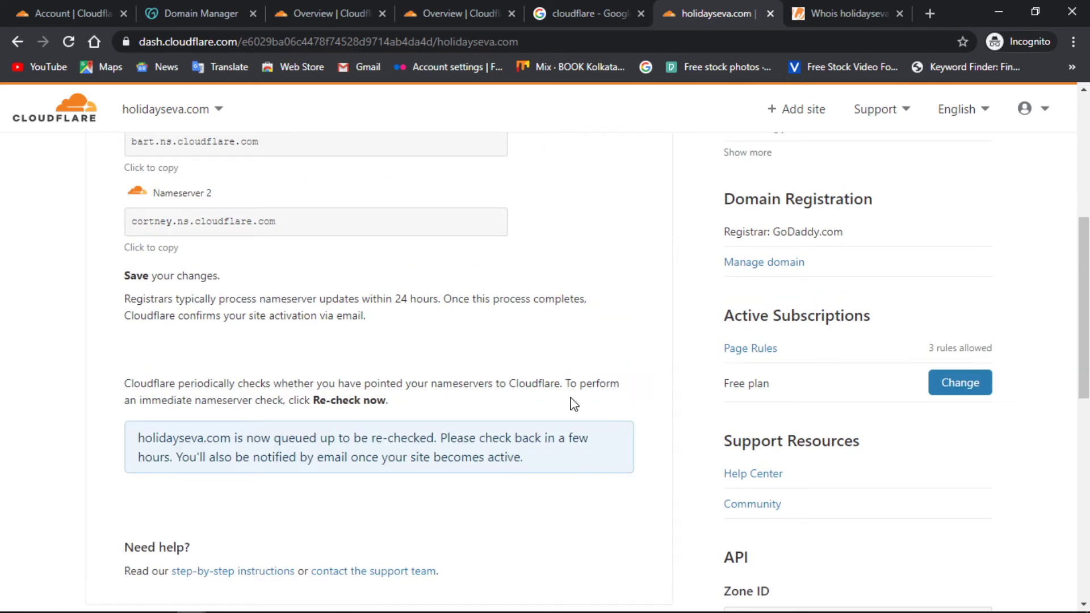
# Review the DNS management page of holidayseva.com and the Speed overview.
pyautogui.scroll(6, 574, 403)
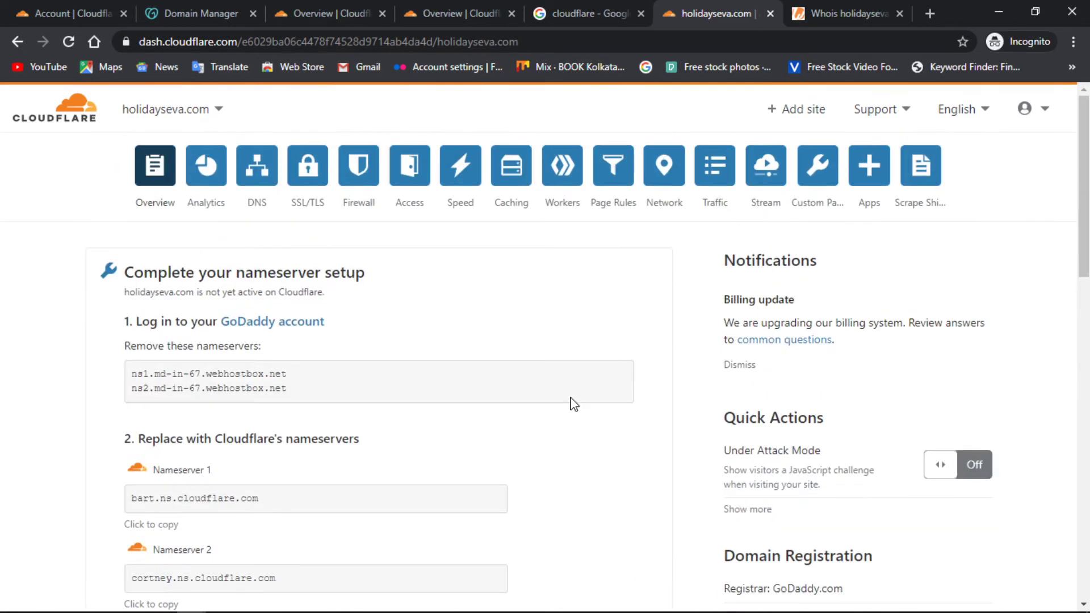
pyautogui.click(249, 181)
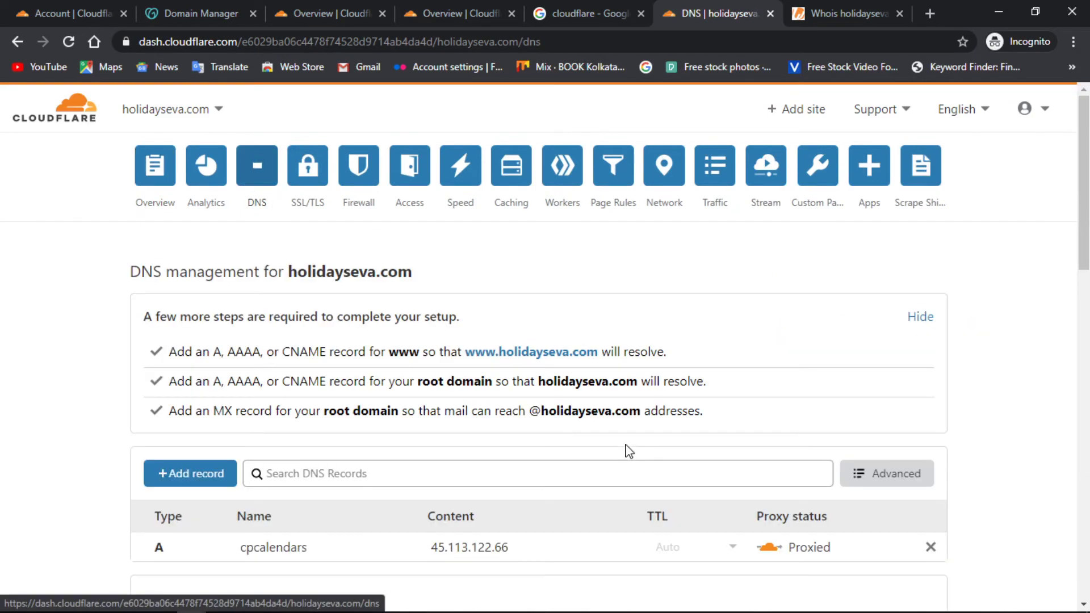
pyautogui.scroll(-15, 629, 451)
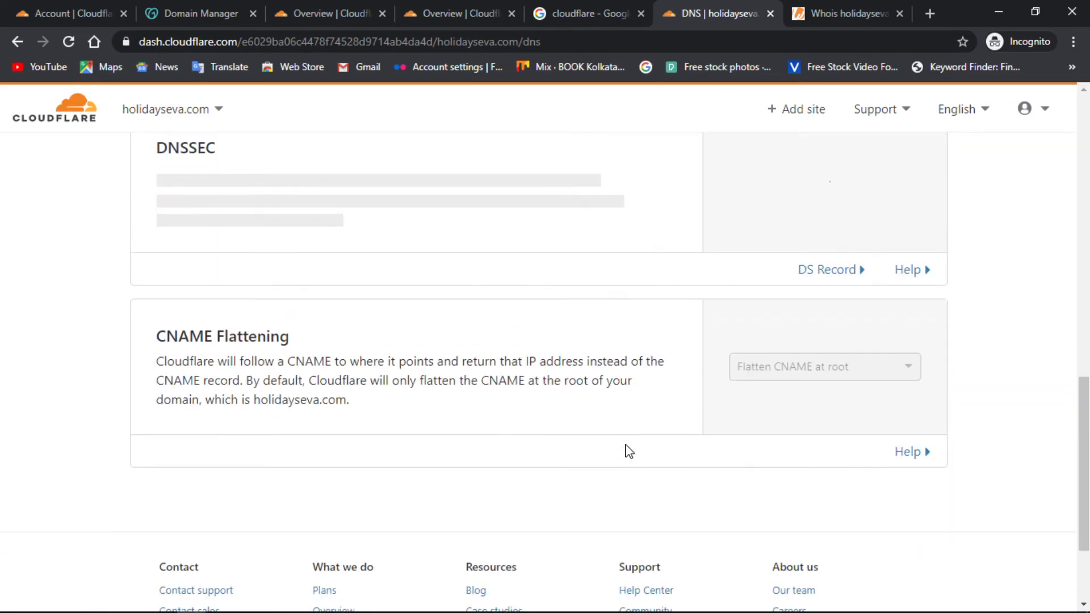
pyautogui.scroll(15, 628, 447)
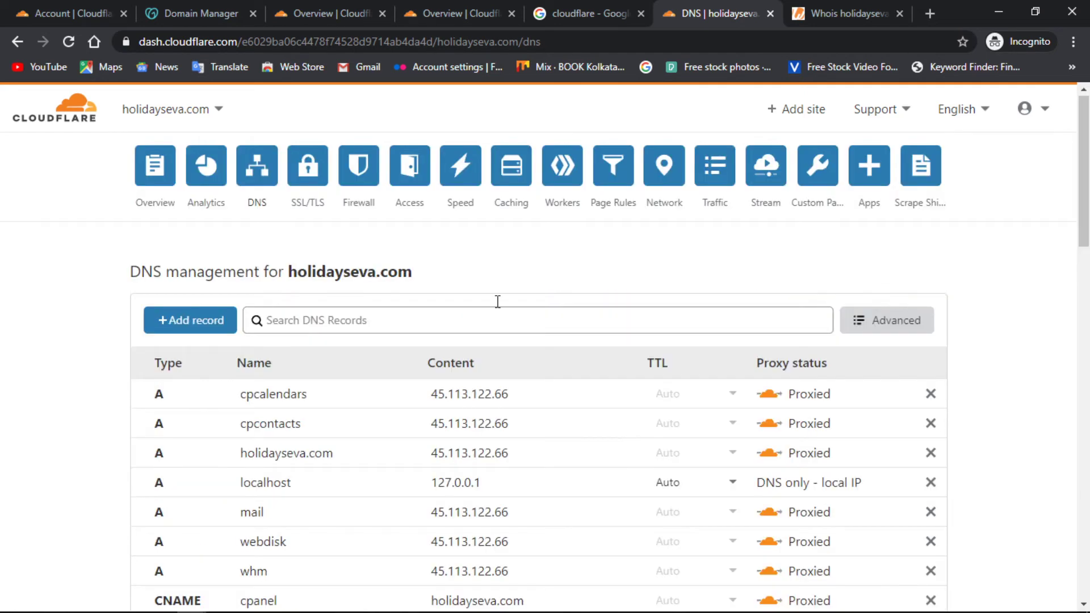
pyautogui.click(455, 180)
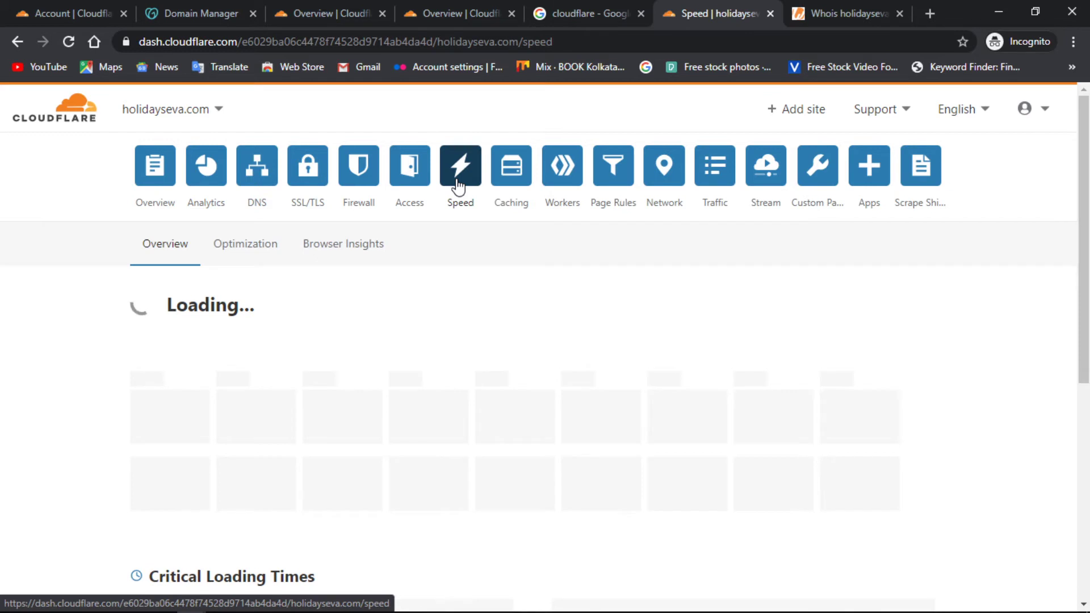
pyautogui.scroll(-4, 524, 342)
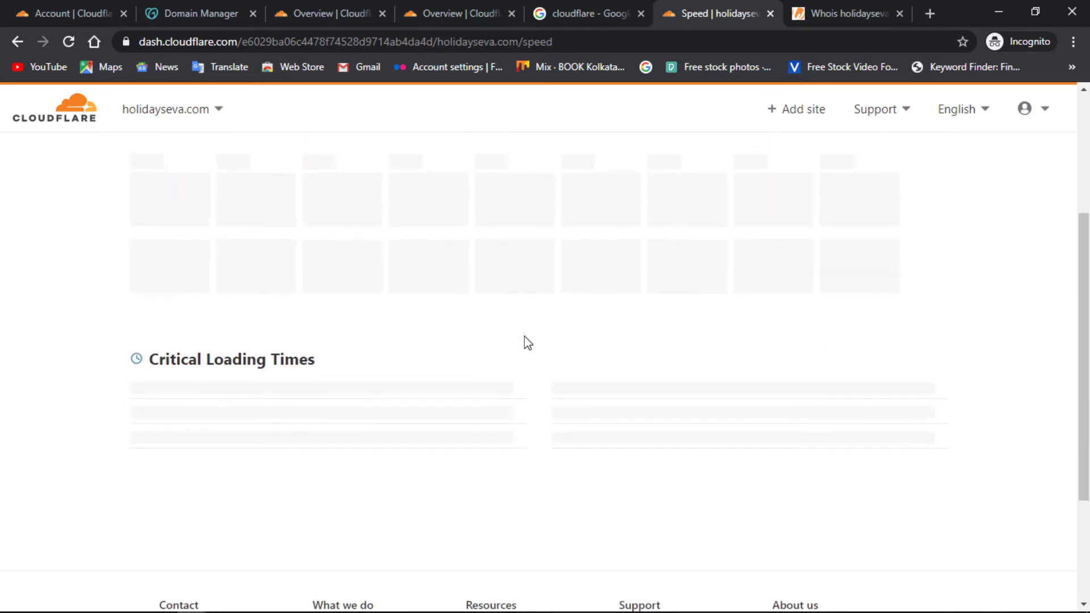
pyautogui.scroll(3, 528, 342)
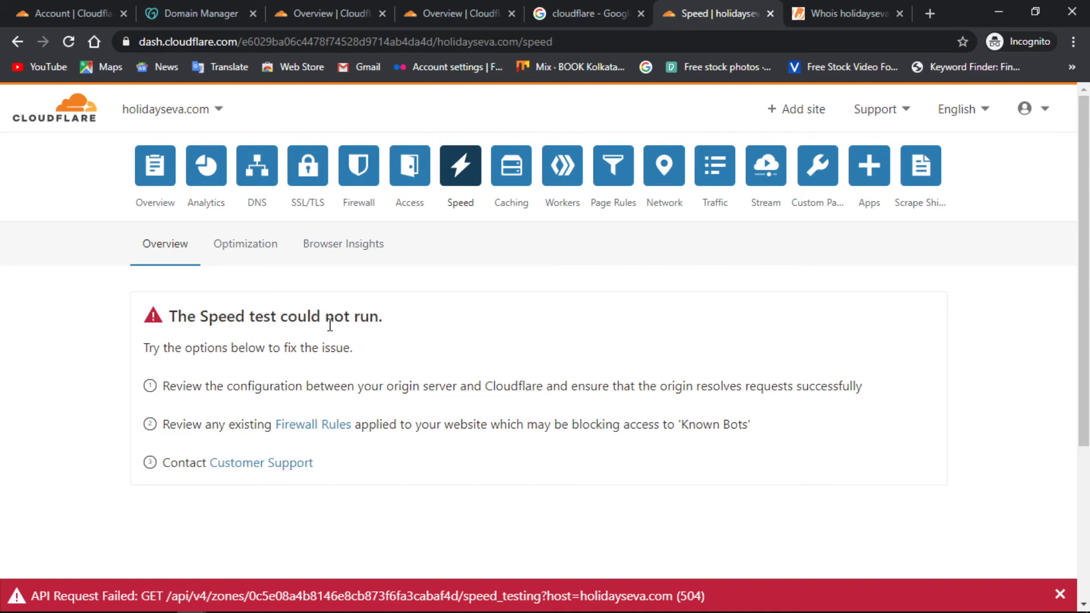
# Open the Cloudflare Access page for holidayseva.com and read through its features.
pyautogui.click(407, 168)
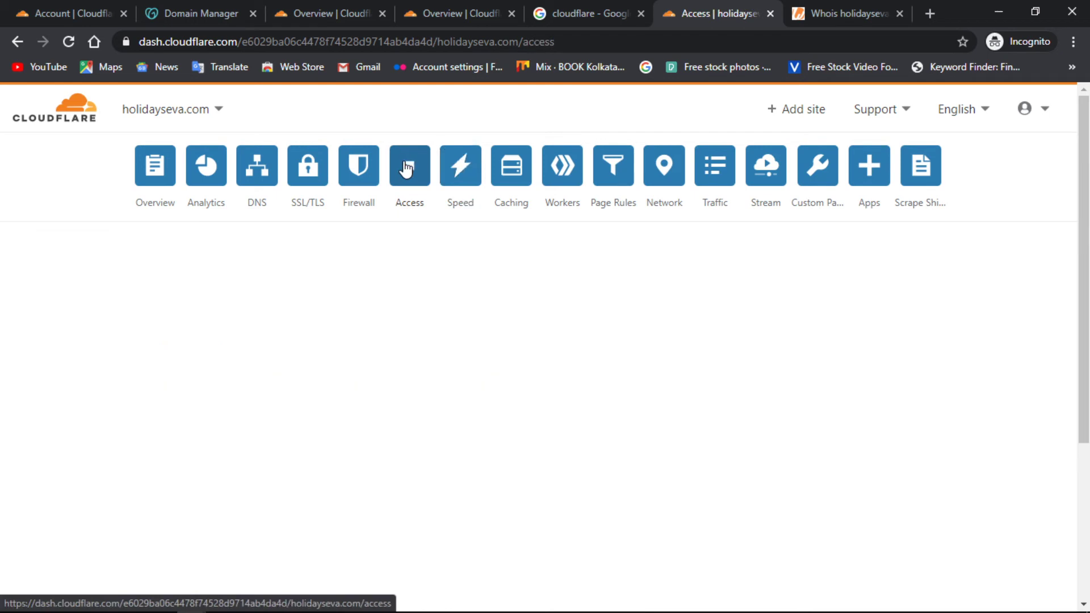
pyautogui.scroll(-3, 672, 487)
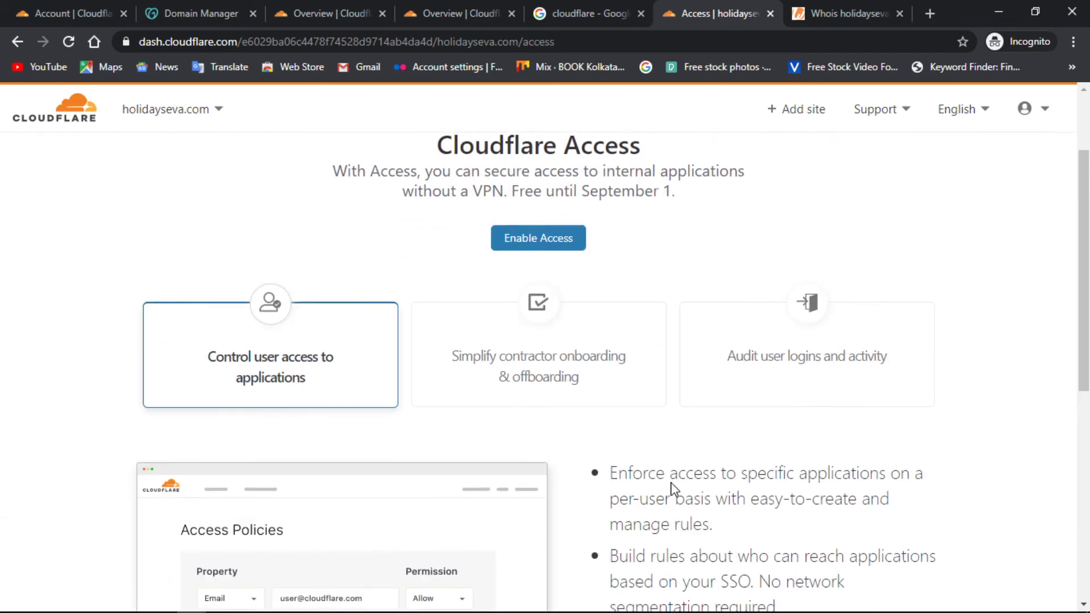
pyautogui.scroll(-8, 287, 511)
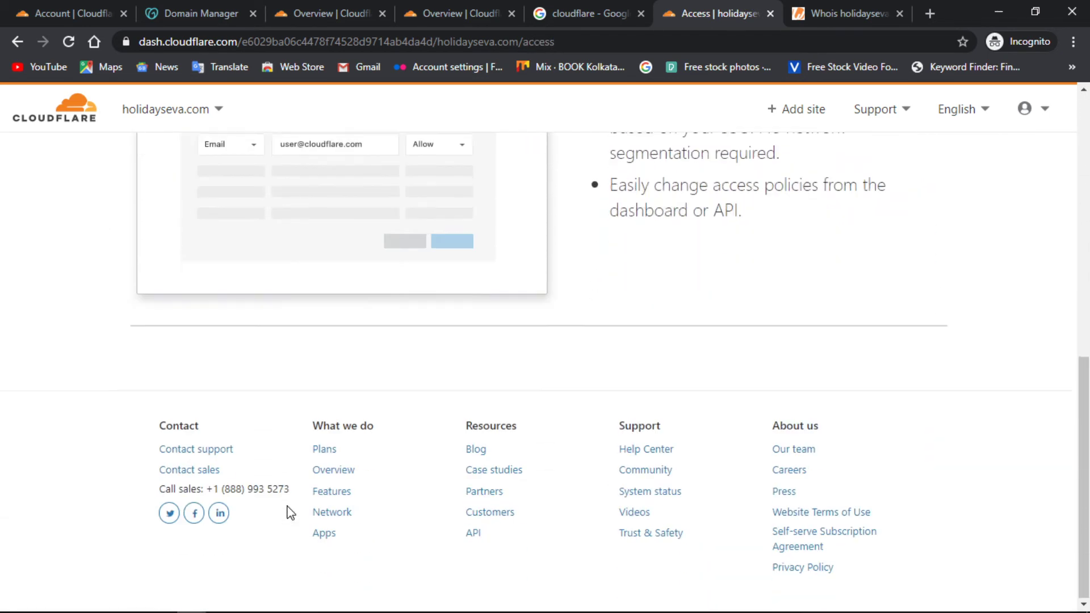
pyautogui.scroll(10, 287, 511)
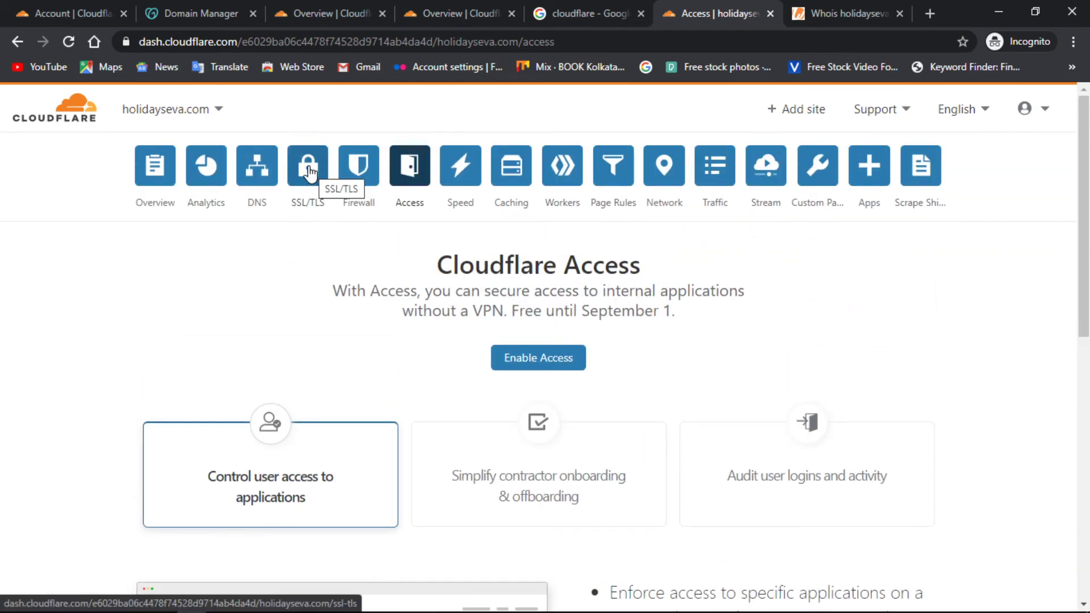
# Review the SSL/TLS encryption overview of holidayseva.com and open its Edge Certificates settings.
pyautogui.click(308, 170)
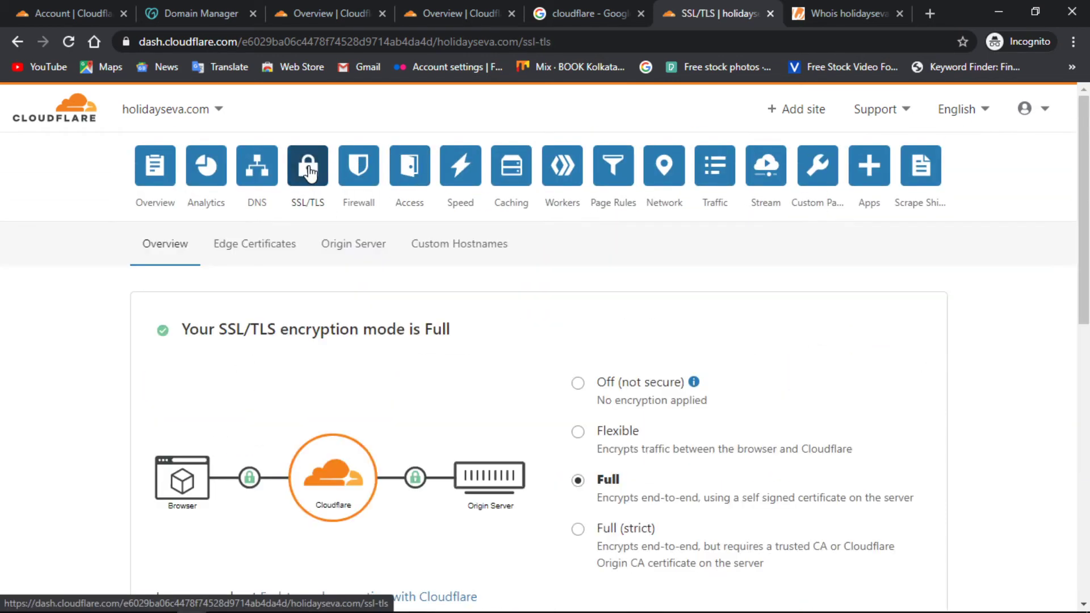
pyautogui.scroll(-10, 689, 389)
pyautogui.scroll(3, 688, 396)
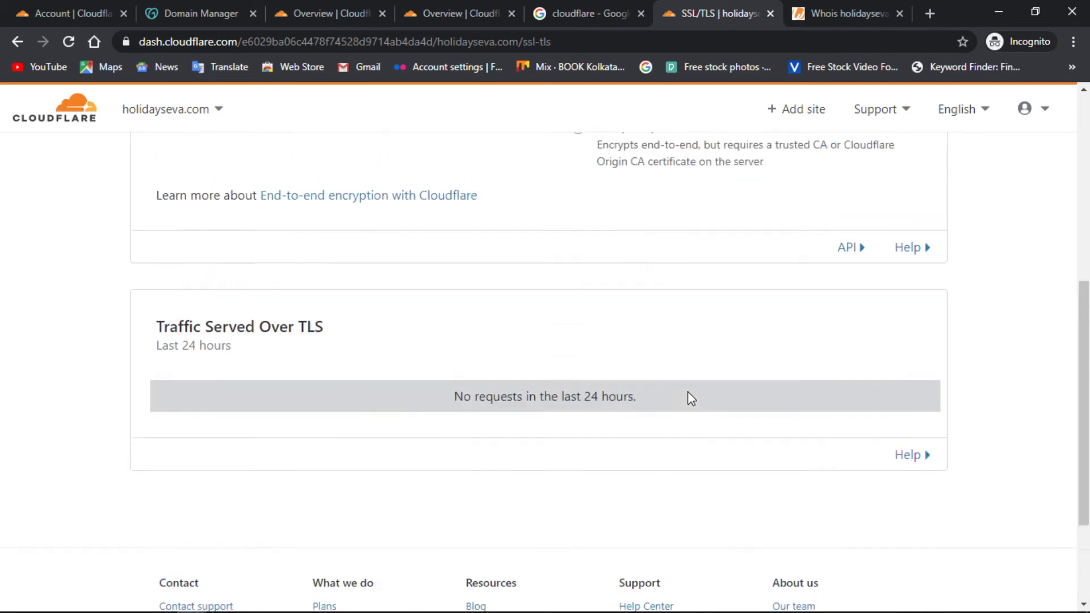
pyautogui.scroll(7, 689, 395)
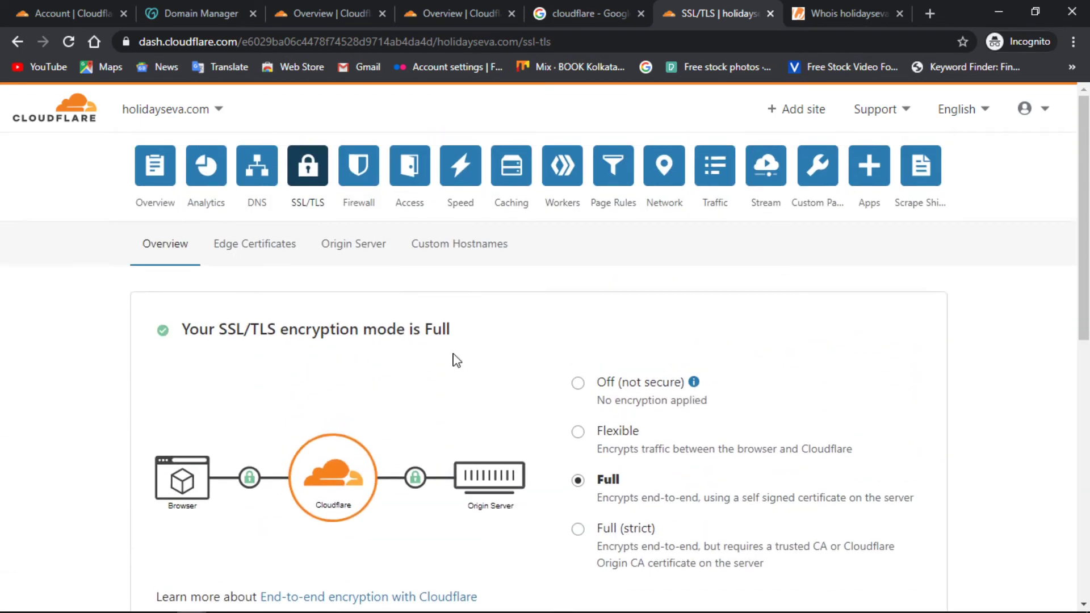
pyautogui.click(248, 260)
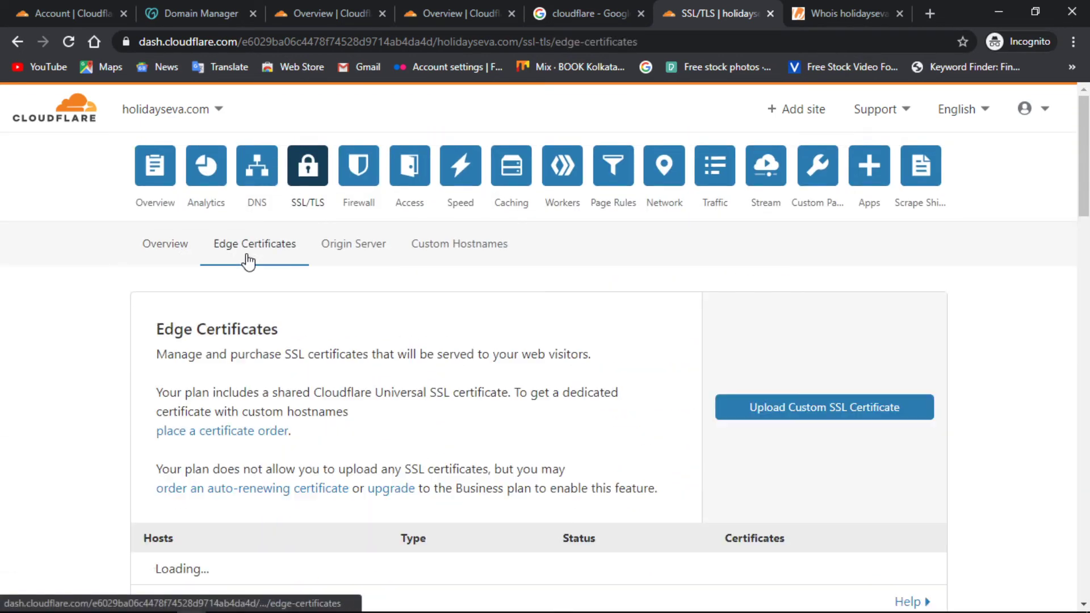
# Review the Edge Certificates settings of holidayseva.com, from the certificate list and Always Use HTTPS through to Disable Universal SSL.
pyautogui.scroll(-6, 629, 353)
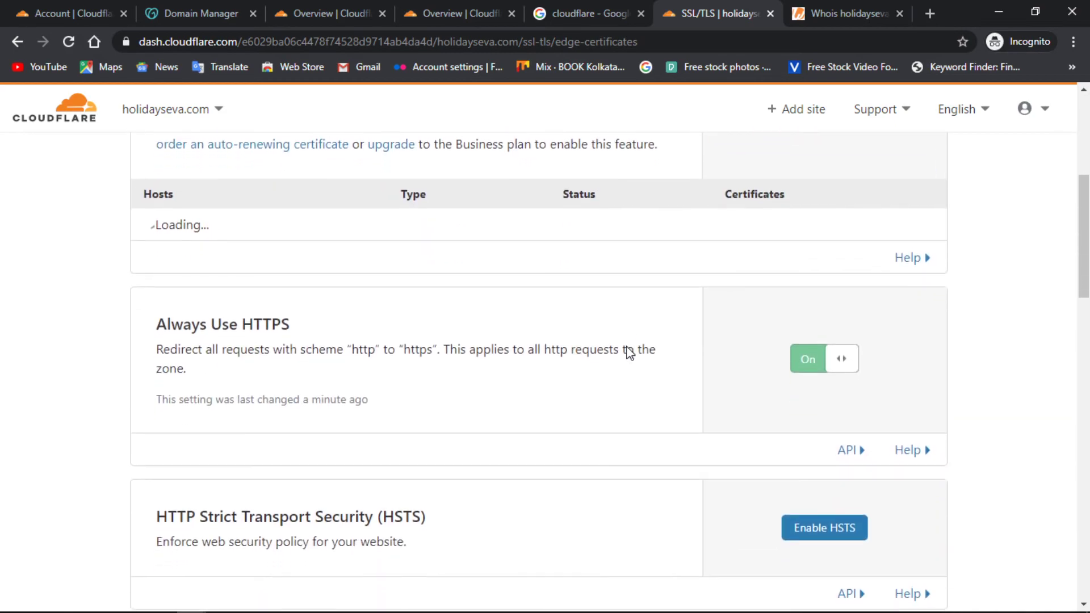
pyautogui.scroll(-9, 629, 353)
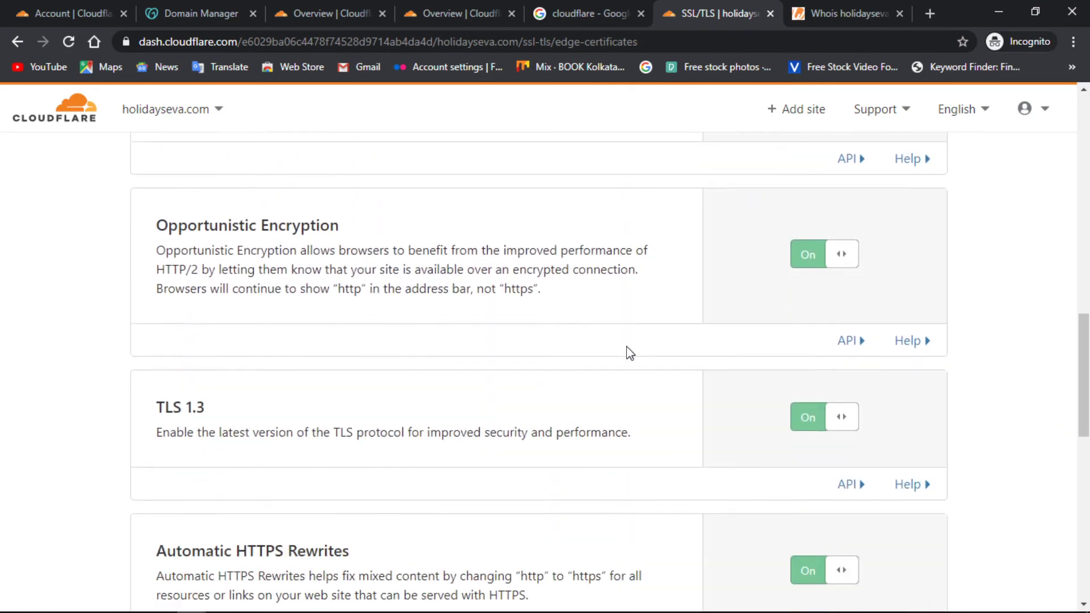
pyautogui.scroll(-8, 629, 354)
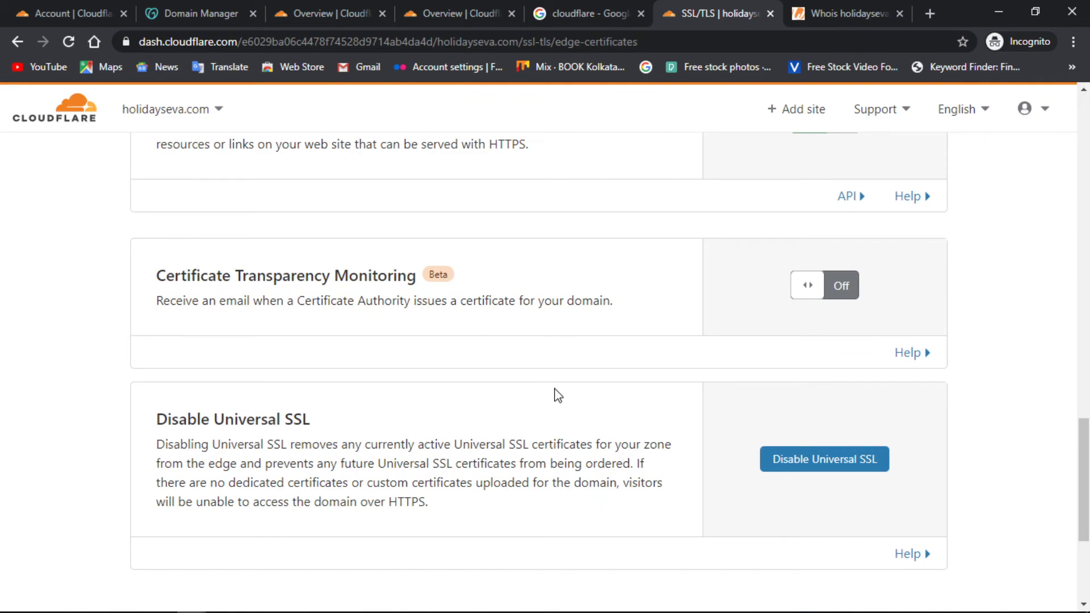
pyautogui.scroll(-2, 555, 394)
pyautogui.scroll(18, 441, 375)
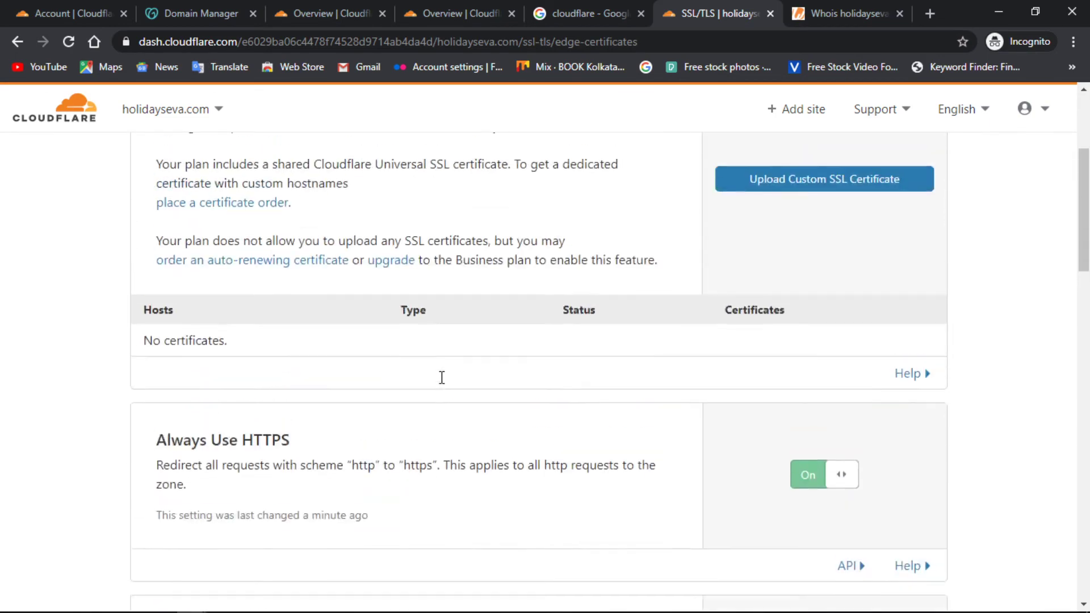
pyautogui.scroll(1, 442, 378)
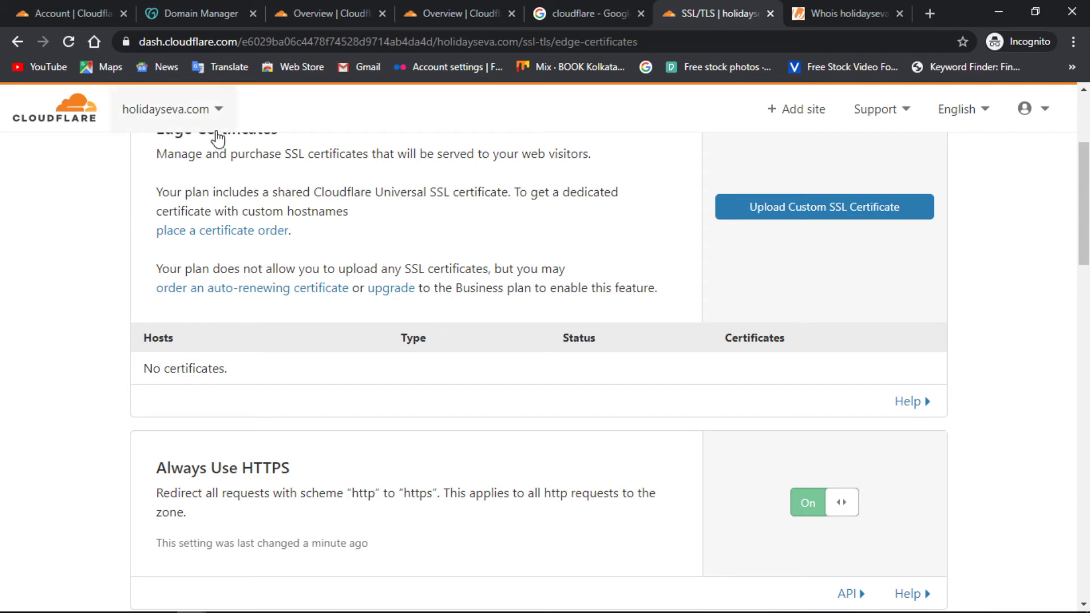
# Inspect the SSL certificate information of the dash.cloudflare.com site in the browser, then close it.
pyautogui.click(125, 41)
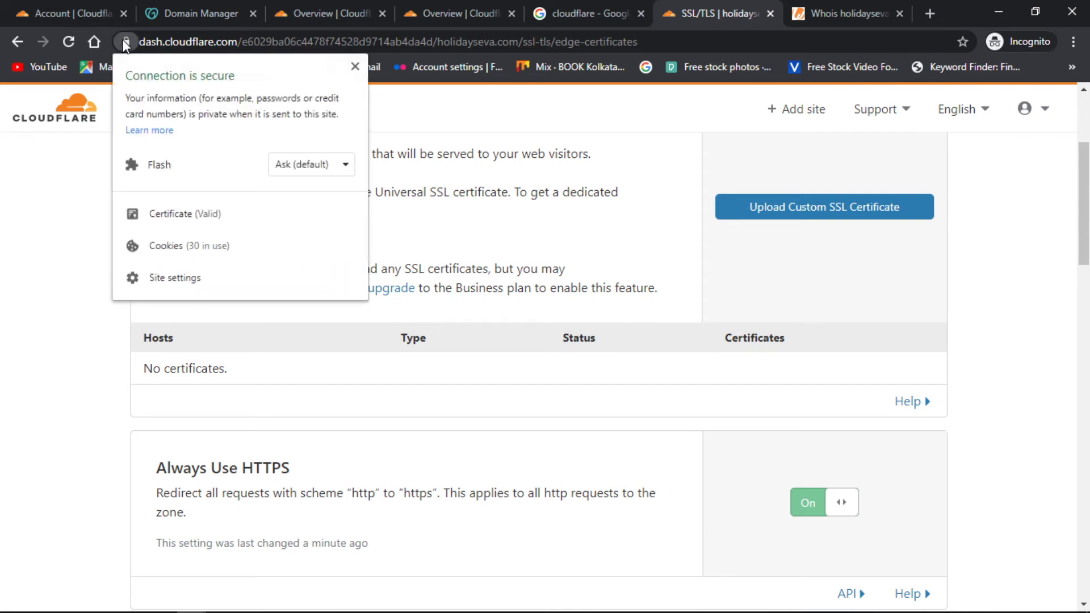
pyautogui.click(185, 226)
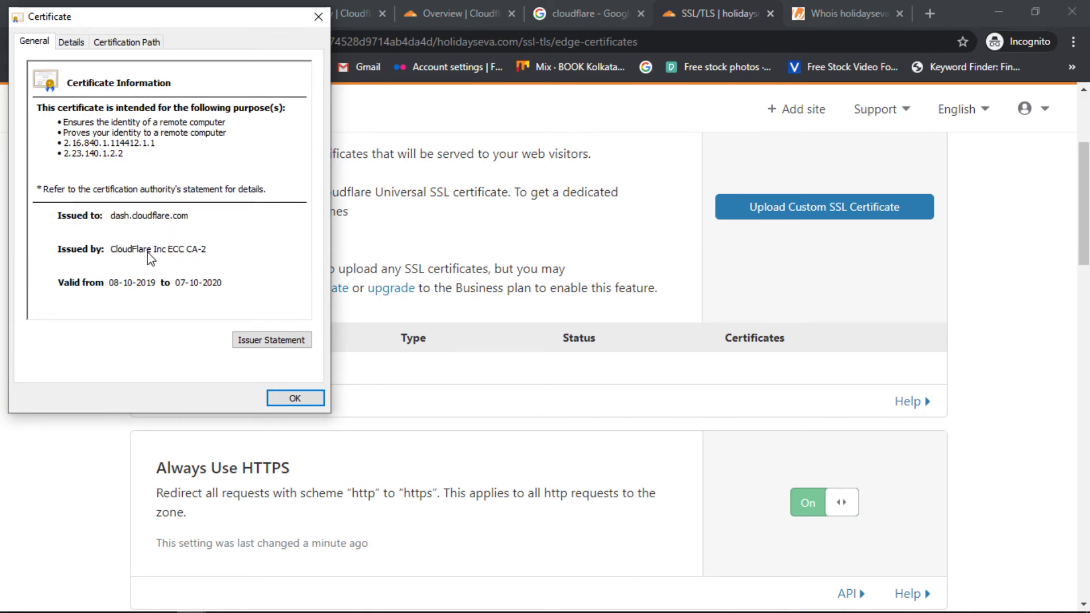
pyautogui.click(305, 402)
# Open the Speed overview of holidayseva.com to start measuring the website's performance.
pyautogui.scroll(4, 568, 448)
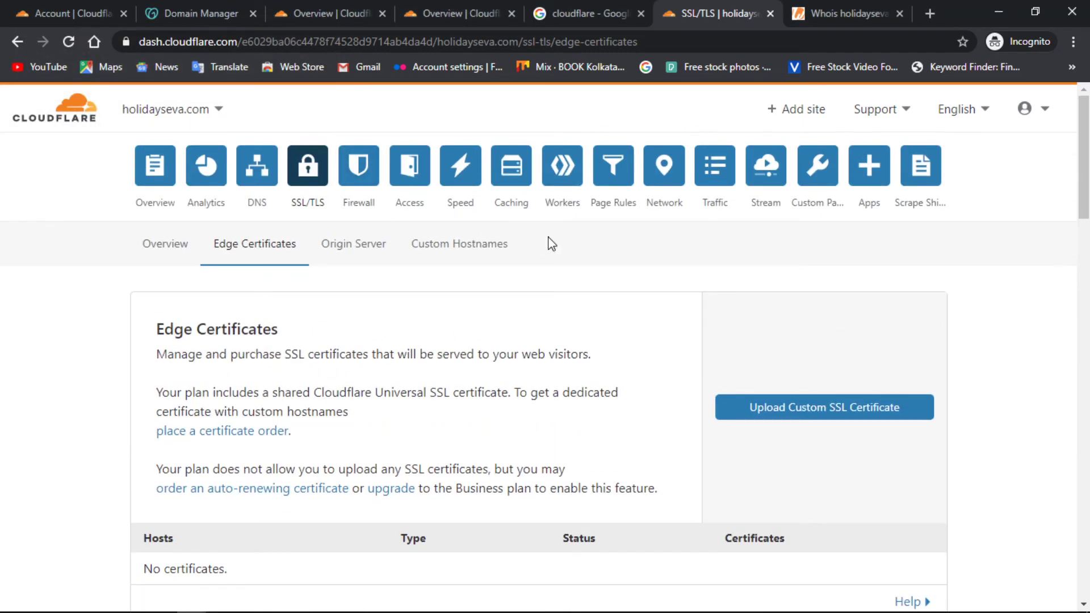
pyautogui.click(461, 164)
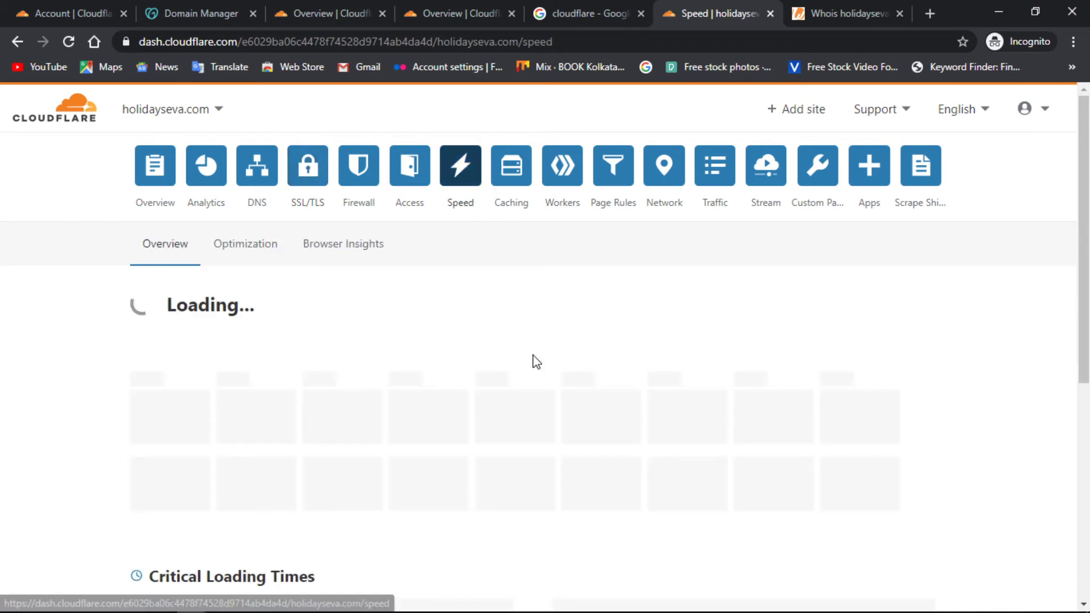
pyautogui.scroll(-3, 533, 359)
pyautogui.scroll(2, 534, 360)
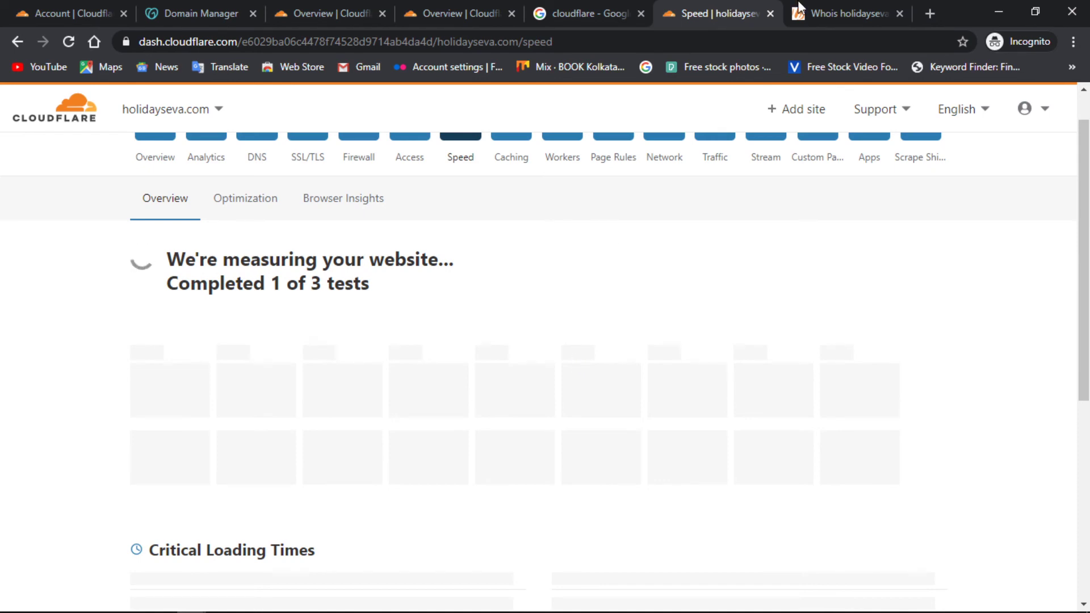
# Run a new Whois lookup for holidayseva.com to check its name servers.
pyautogui.click(820, 8)
pyautogui.scroll(1, 549, 229)
pyautogui.scroll(3, 549, 230)
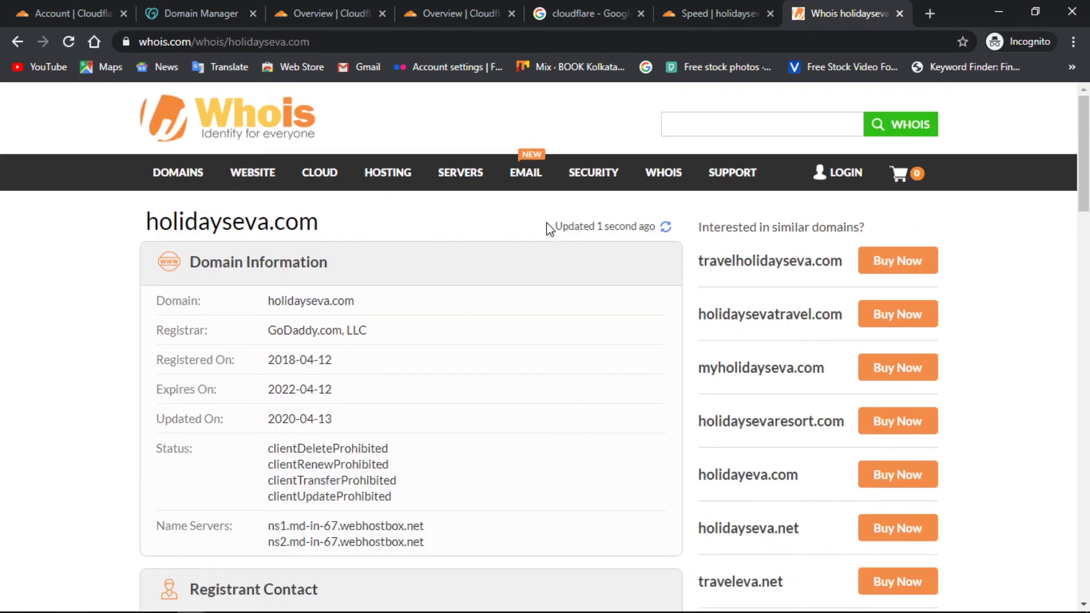
pyautogui.click(788, 114)
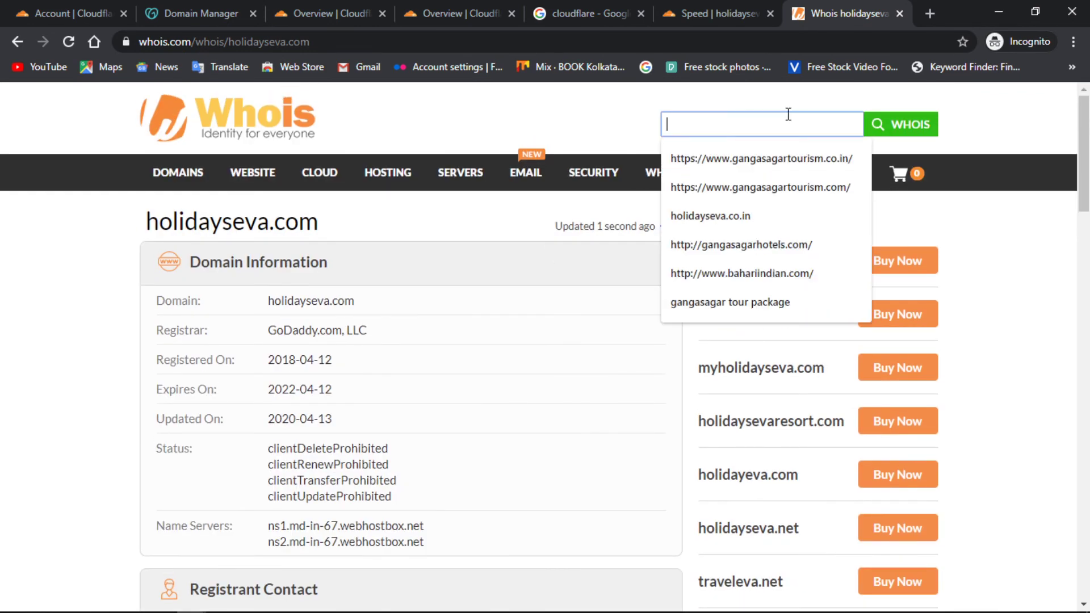
pyautogui.write('holidayseva.com')
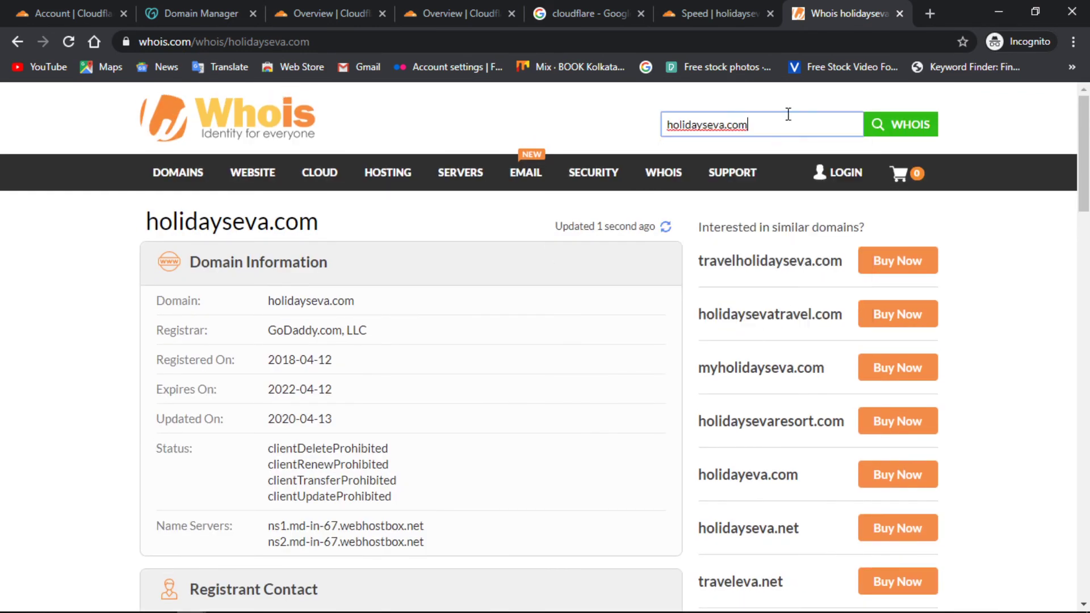
pyautogui.click(900, 129)
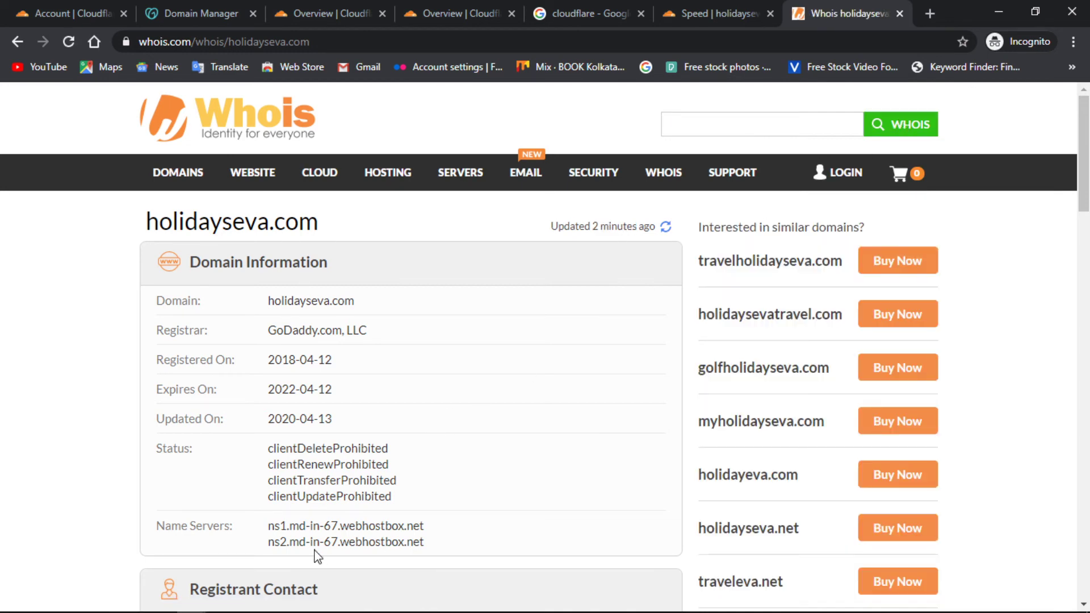
# Return to the Speed overview of holidayseva.com and review the loading comparison with and without Cloudflare and the critical loading times.
pyautogui.click(444, 10)
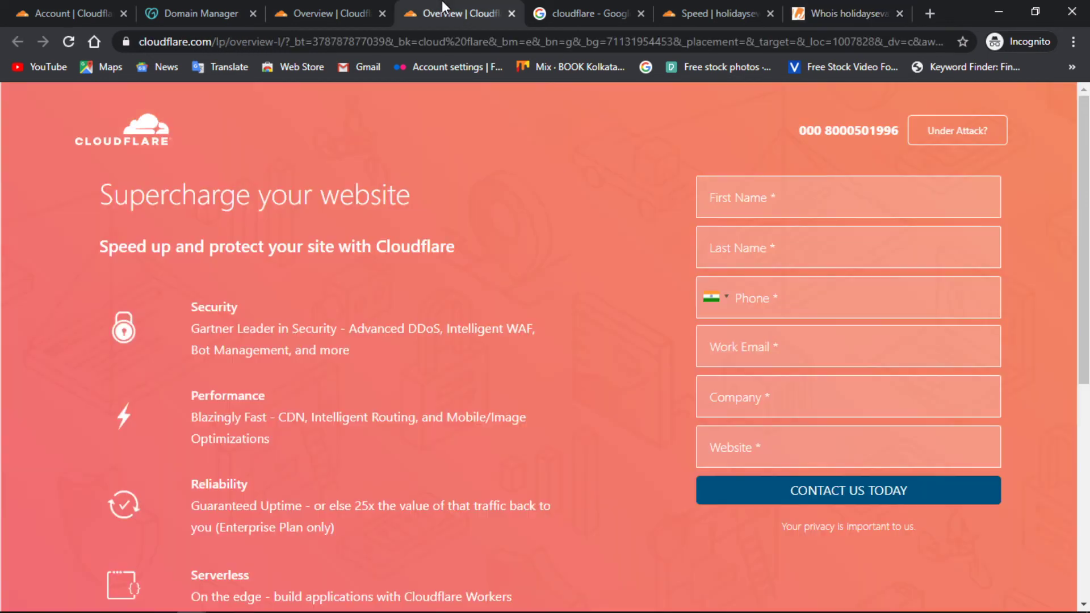
pyautogui.click(722, 2)
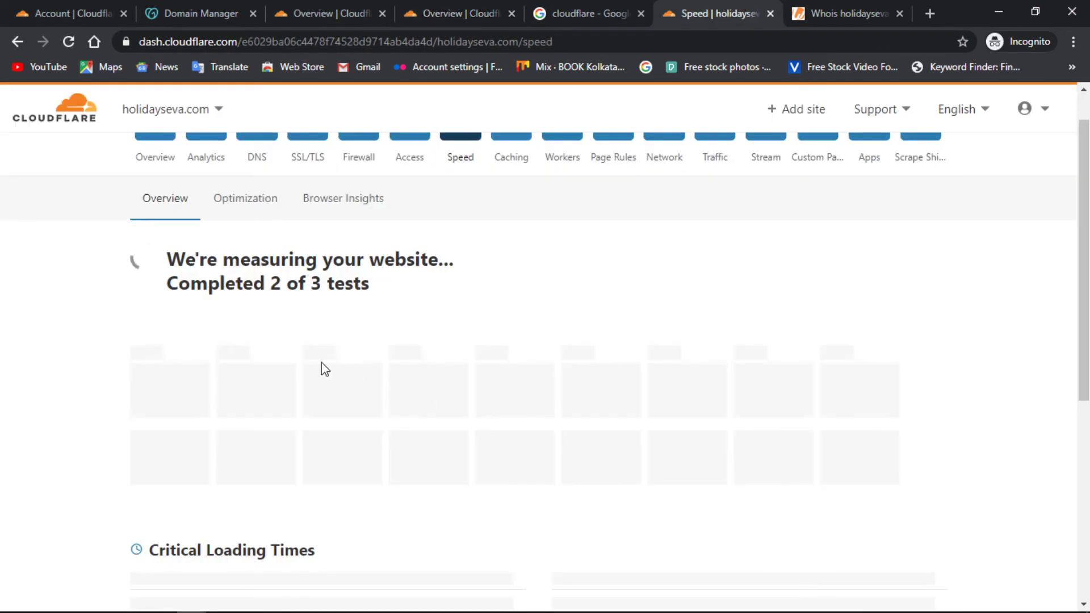
pyautogui.scroll(1, 324, 369)
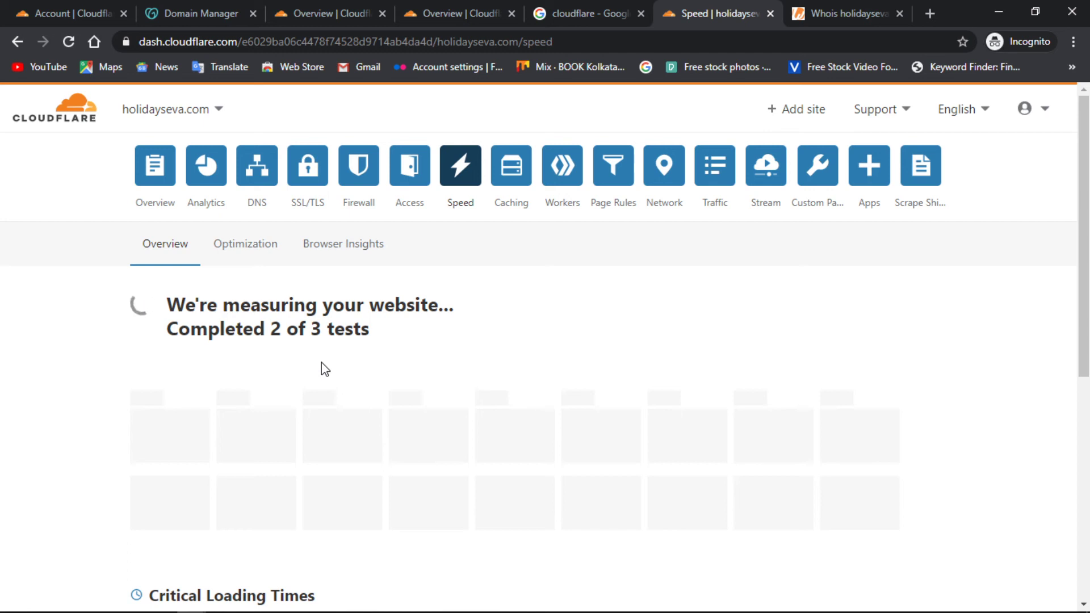
pyautogui.scroll(-2, 324, 369)
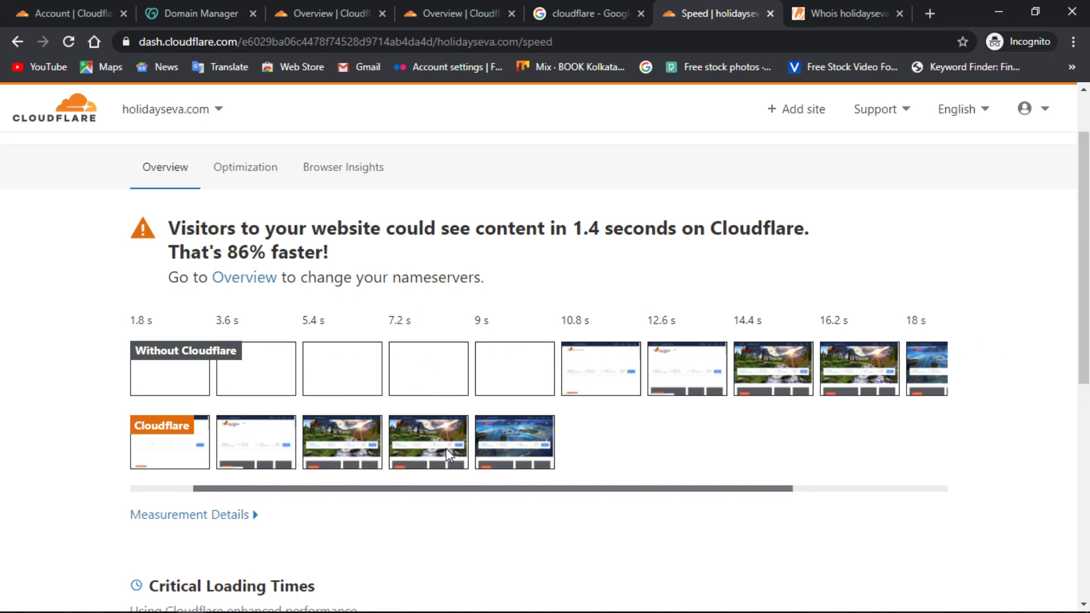
pyautogui.scroll(-5, 447, 451)
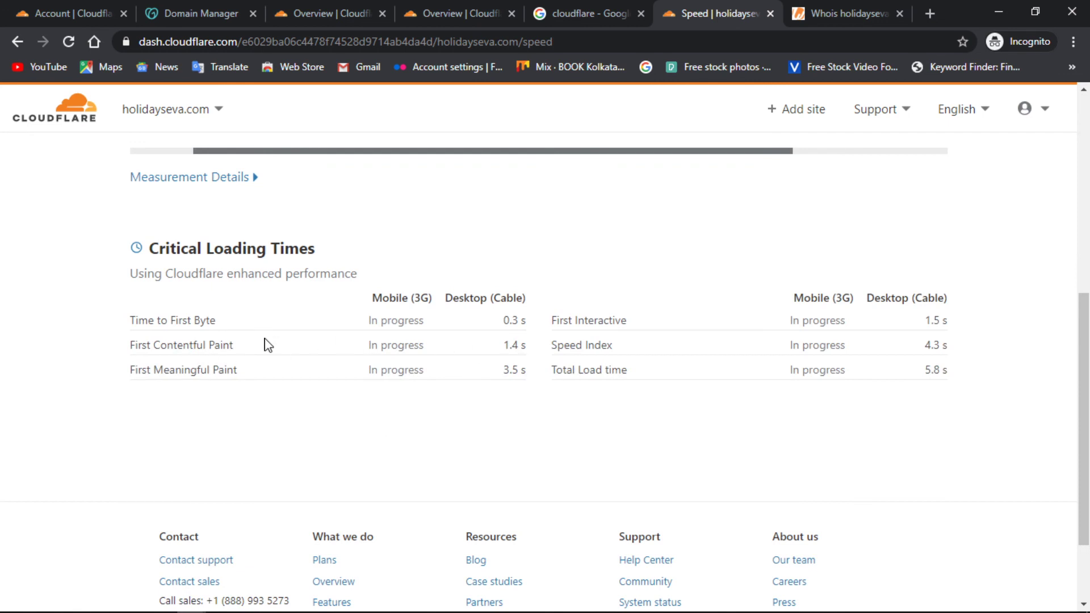